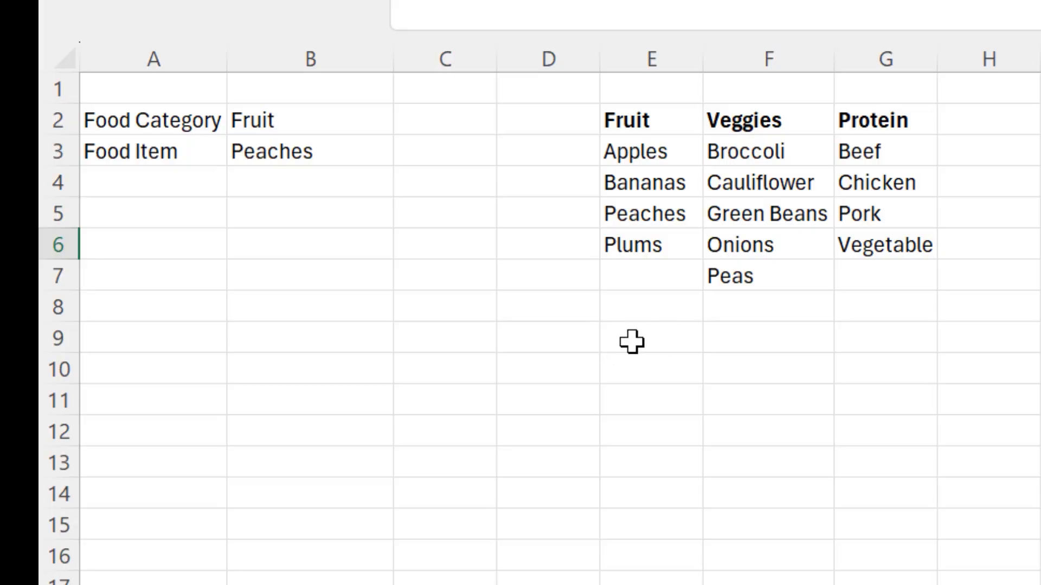
Switch the Food Category drop-down in B2 between Veggies and Fruit, comparing it with the category headers in E2:G2.
{"action": "left_click", "coordinate": [319, 132]}
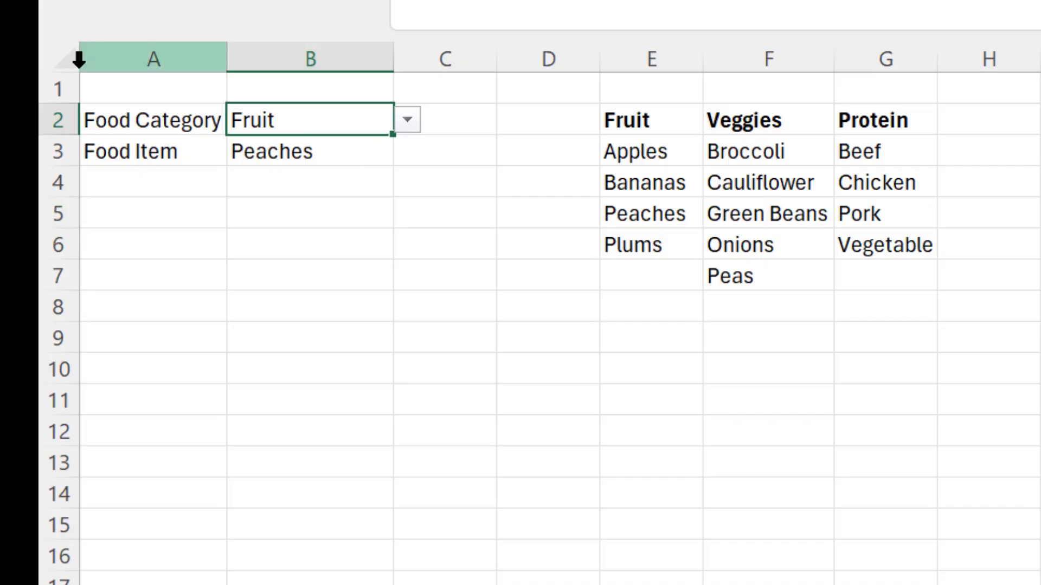
{"action": "left_click", "coordinate": [408, 120]}
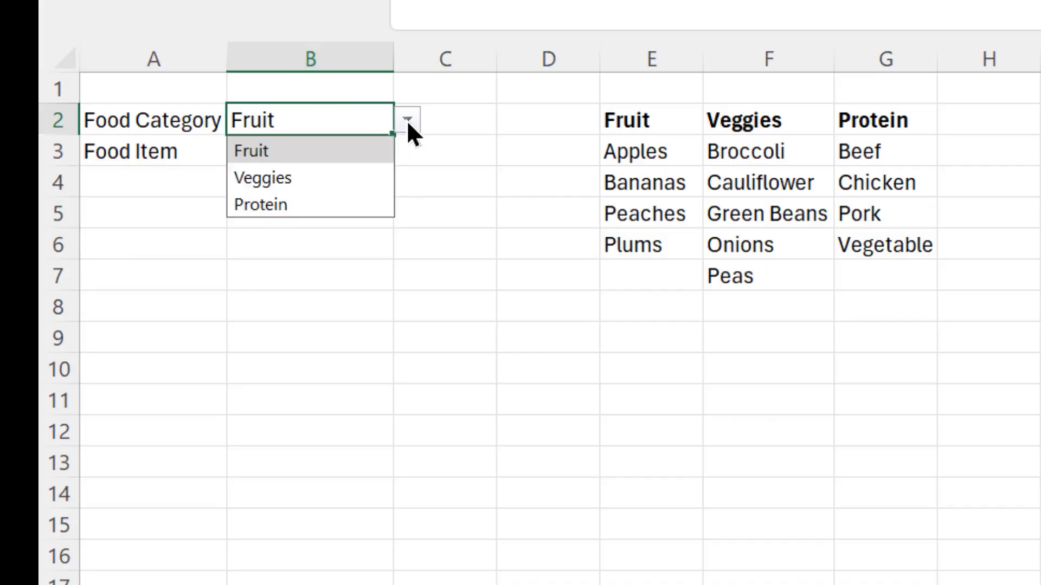
{"action": "left_click", "coordinate": [304, 176]}
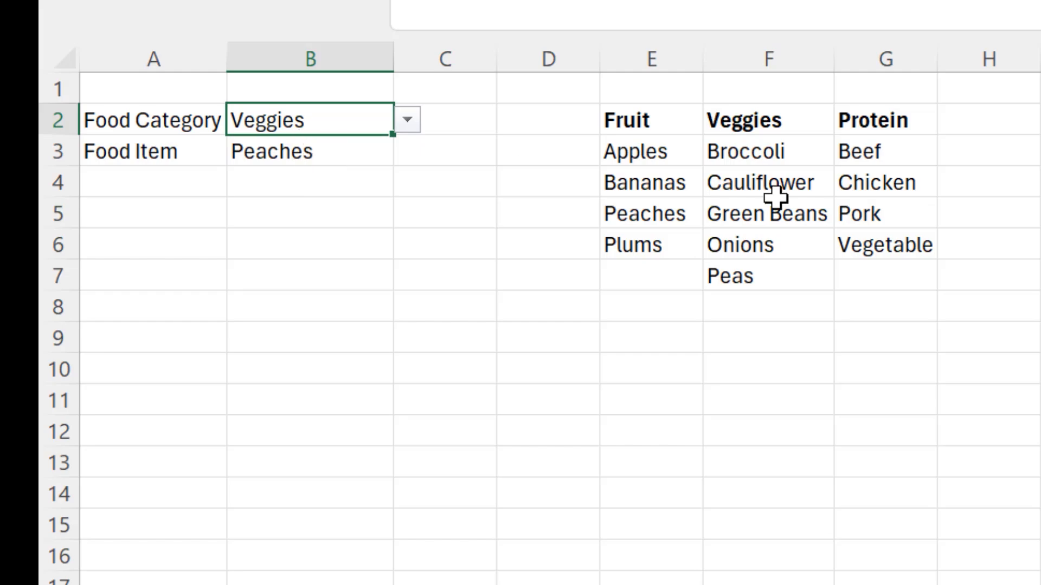
{"action": "left_click", "coordinate": [639, 119]}
{"action": "left_click_drag", "start_coordinate": [638, 119], "coordinate": [844, 121]}
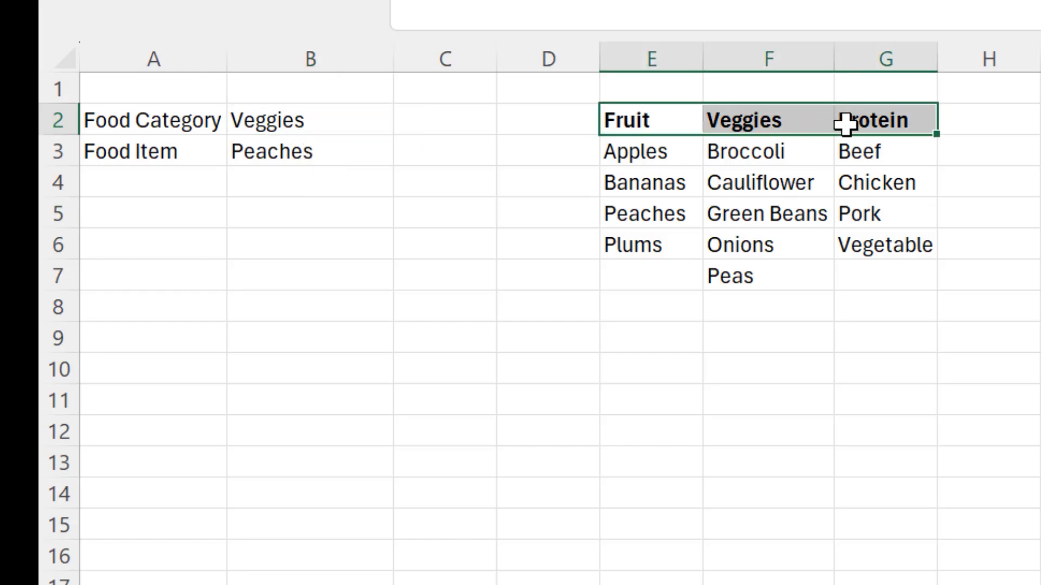
{"action": "left_click", "coordinate": [311, 119]}
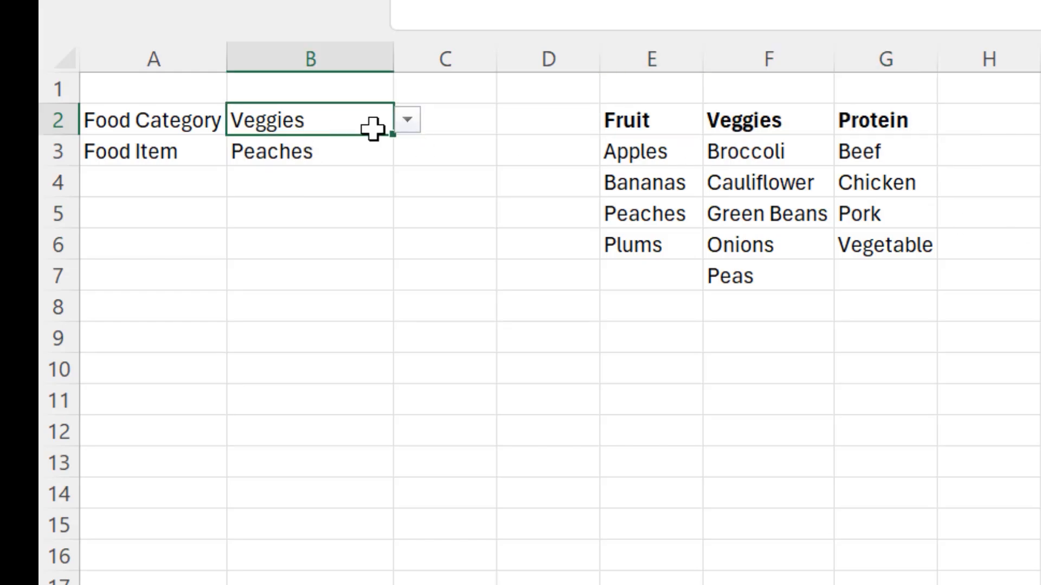
{"action": "left_click", "coordinate": [408, 120]}
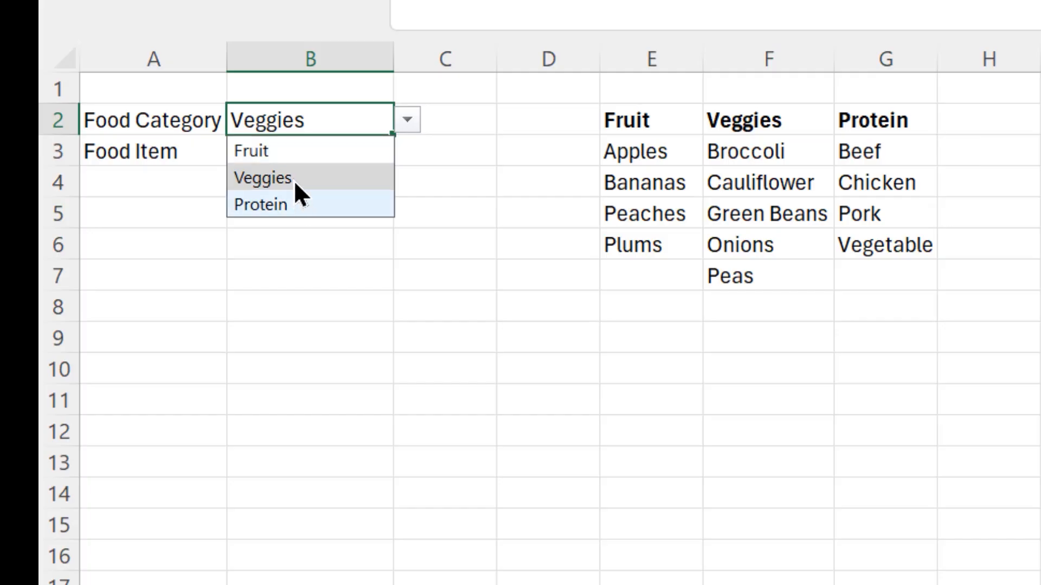
{"action": "left_click", "coordinate": [296, 154]}
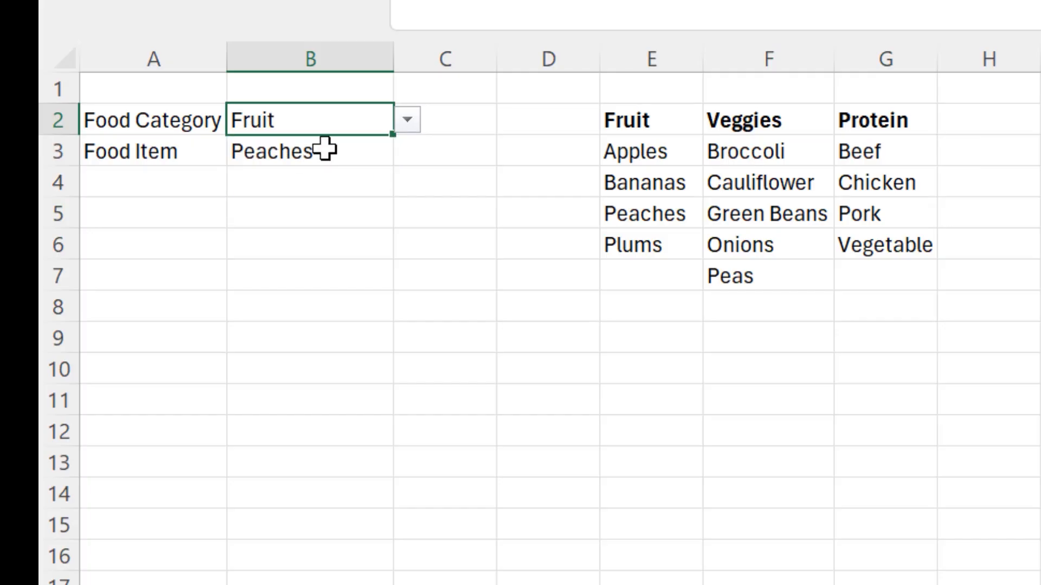
Preview the dependent Food Item list in B3 for Fruit and again after setting B2 to Veggies.
{"action": "left_click", "coordinate": [324, 149]}
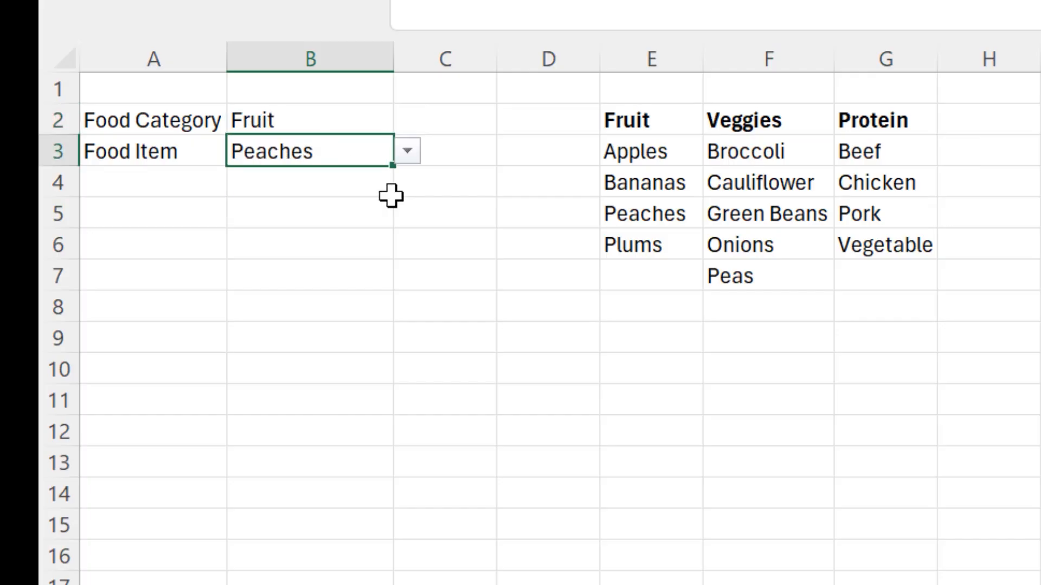
{"action": "left_click", "coordinate": [408, 157]}
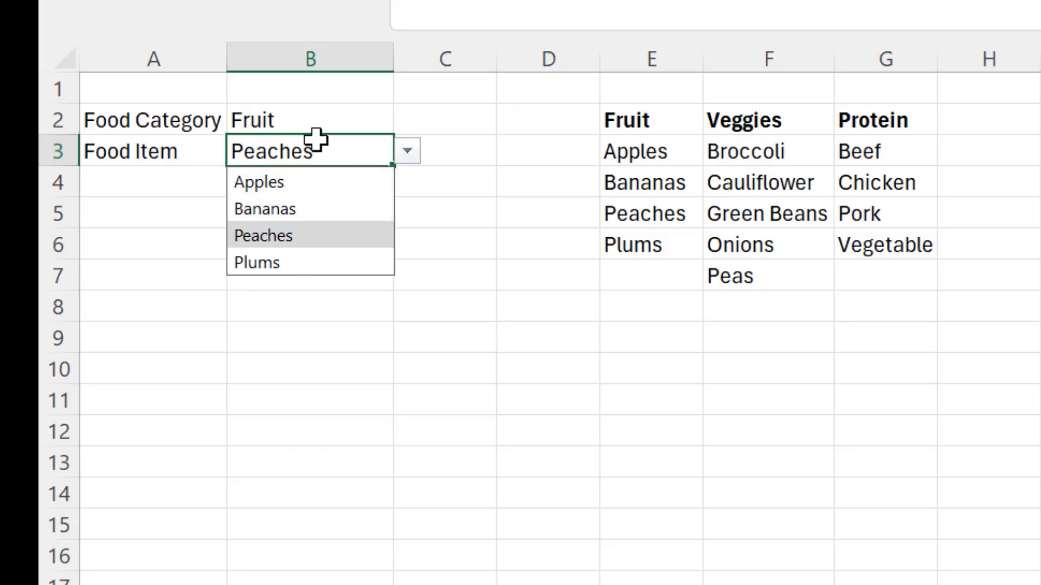
{"action": "left_click", "coordinate": [318, 120]}
{"action": "left_click", "coordinate": [405, 124]}
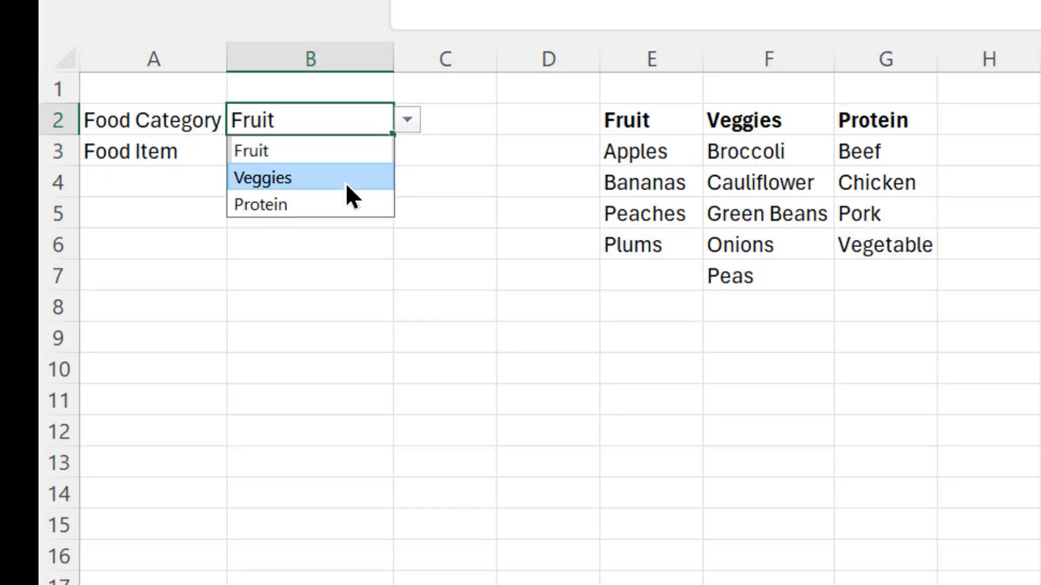
{"action": "left_click", "coordinate": [344, 179]}
{"action": "left_click", "coordinate": [332, 156]}
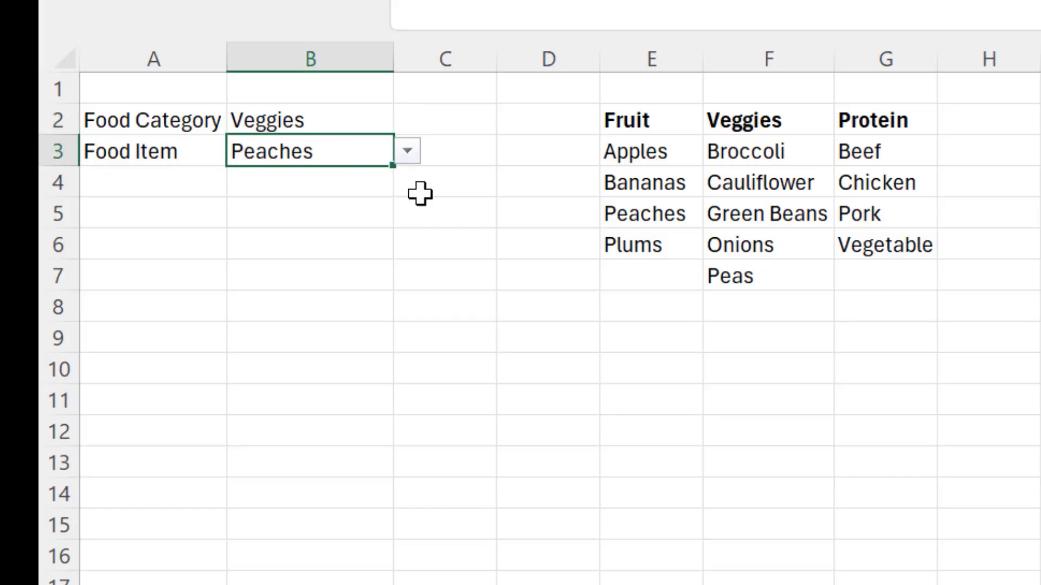
{"action": "left_click", "coordinate": [407, 152]}
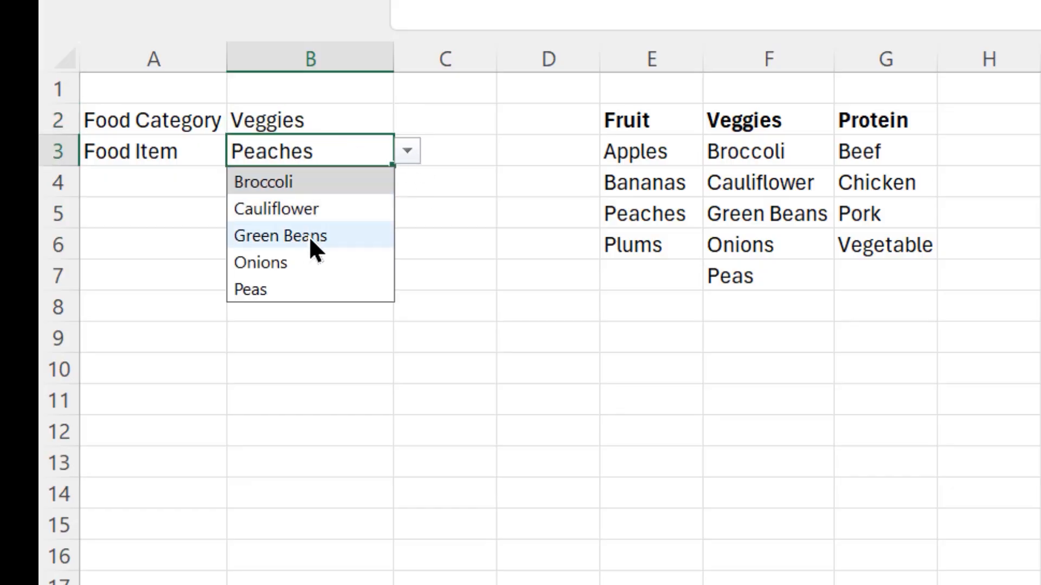
{"action": "left_click", "coordinate": [304, 206]}
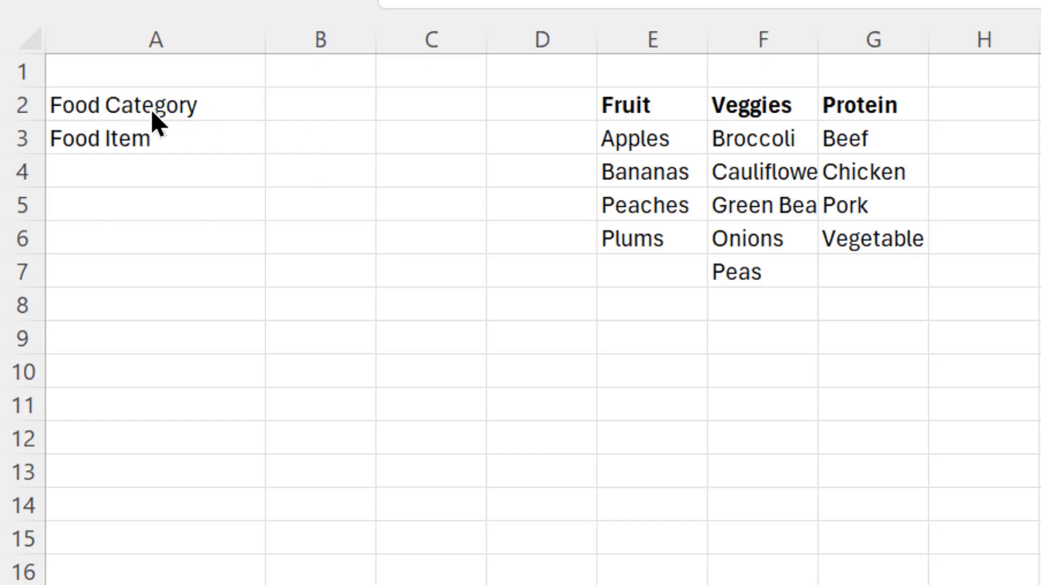
Name the category header range E2:G2 as category.
{"action": "left_click", "coordinate": [325, 104]}
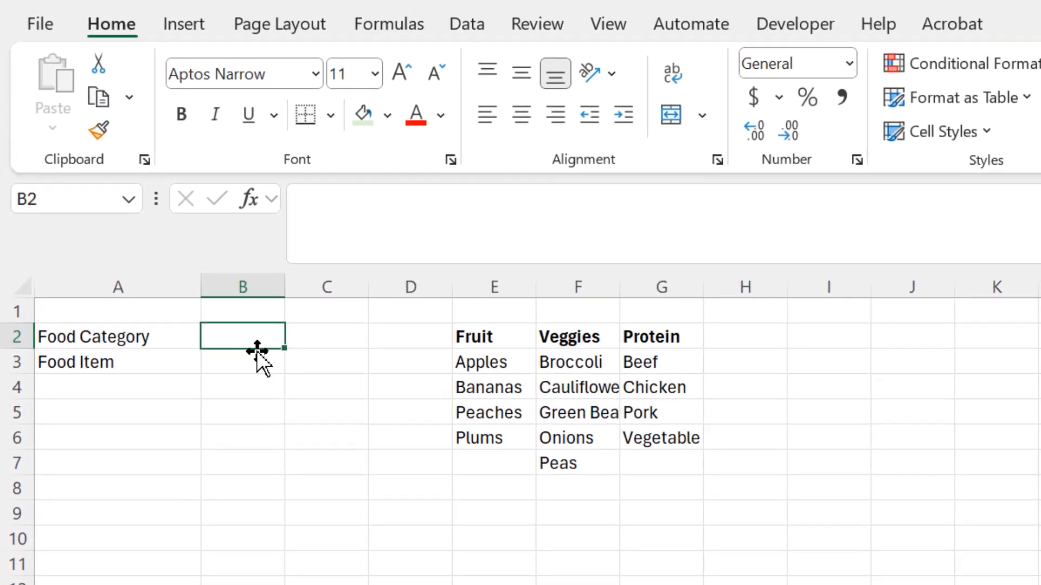
{"action": "left_click_drag", "start_coordinate": [496, 339], "coordinate": [656, 337]}
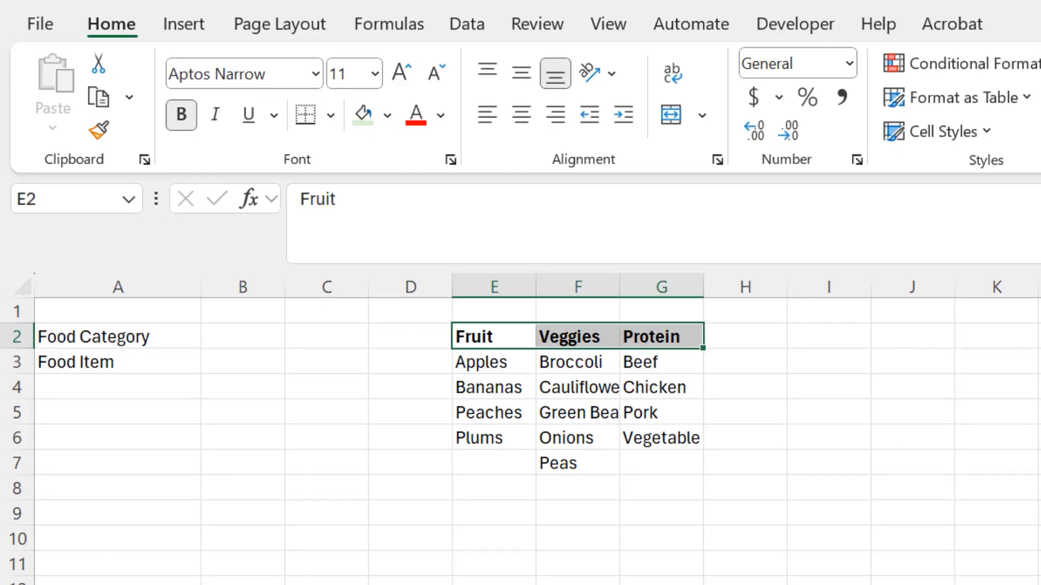
{"action": "left_click", "coordinate": [946, 512]}
{"action": "left_click_drag", "start_coordinate": [483, 337], "coordinate": [656, 337]}
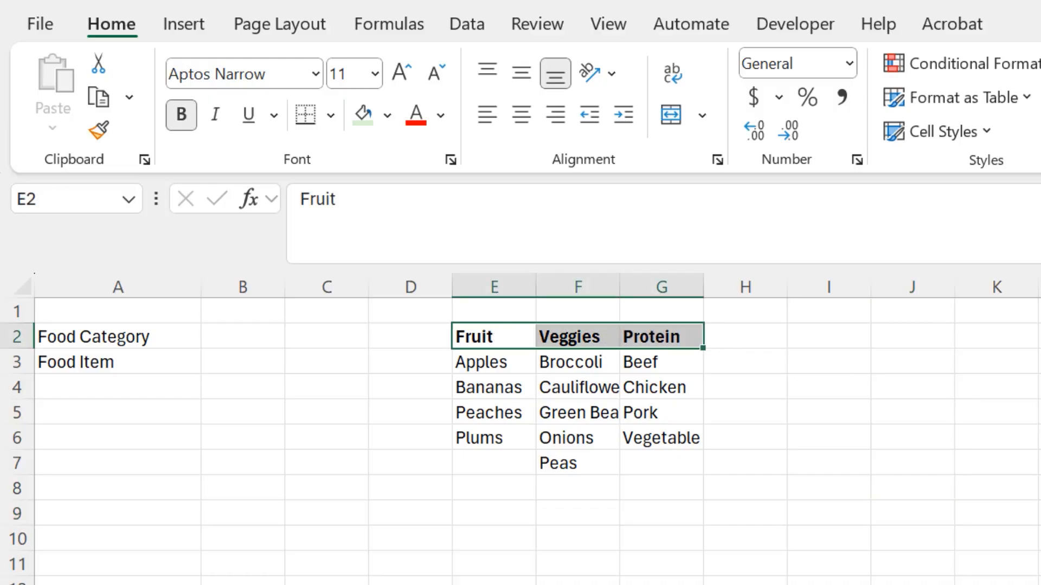
{"action": "left_click", "coordinate": [87, 199]}
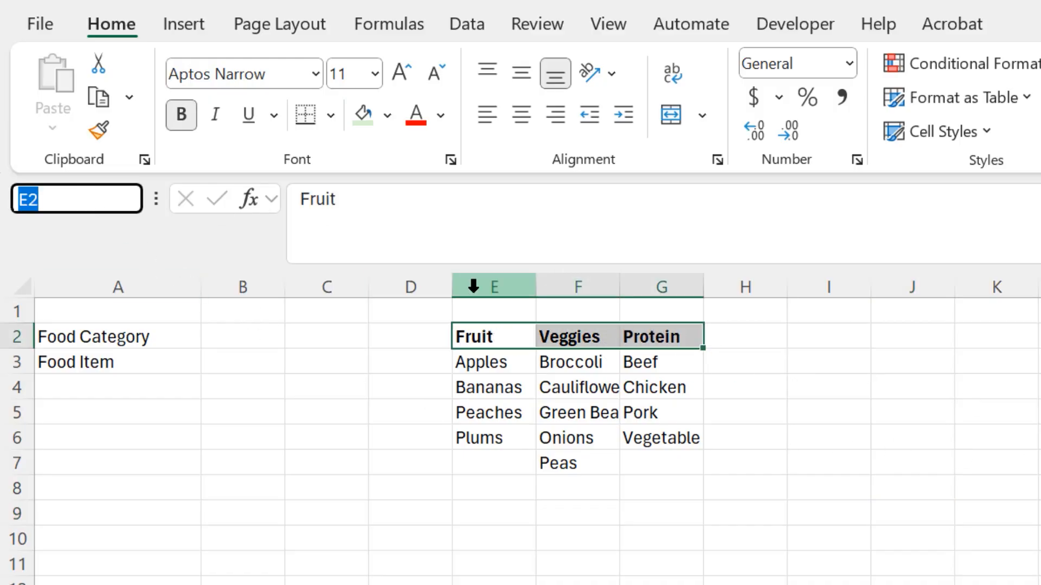
{"action": "type", "text": "categor"}
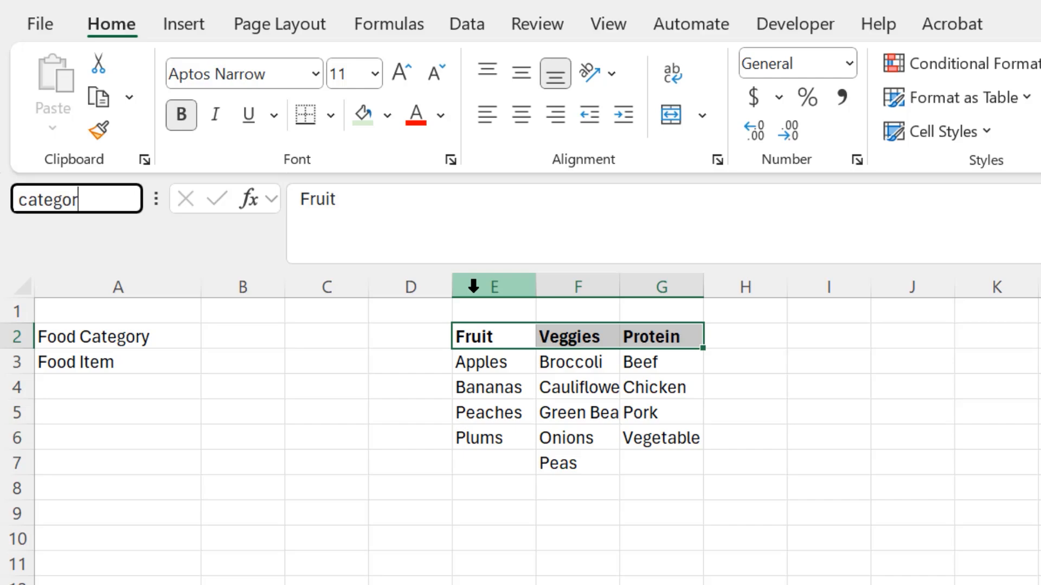
{"action": "type", "text": "y"}
{"action": "key", "text": "Return"}
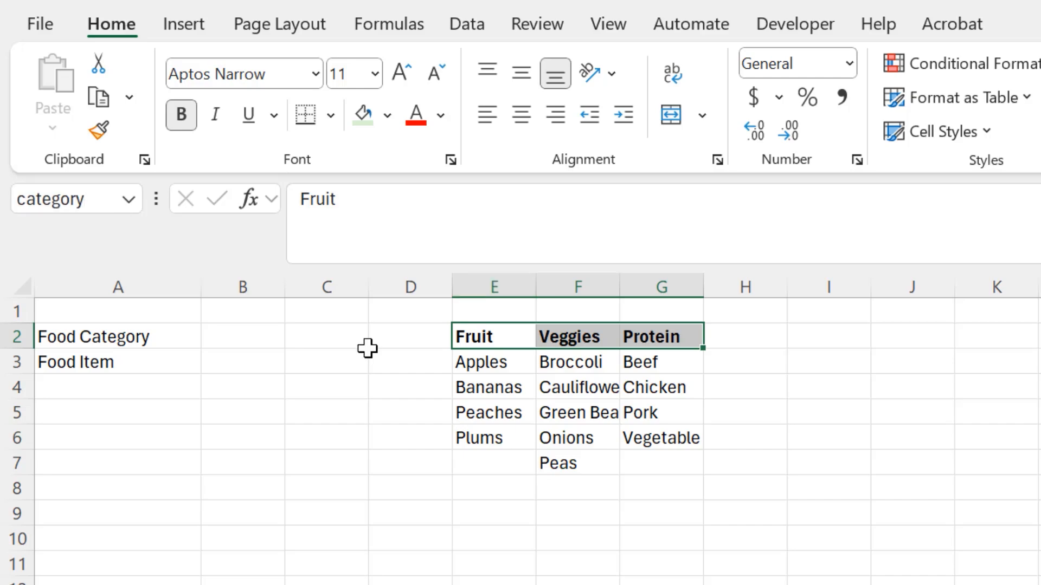
Add list data validation to B2 with the source =category.
{"action": "left_click", "coordinate": [256, 437]}
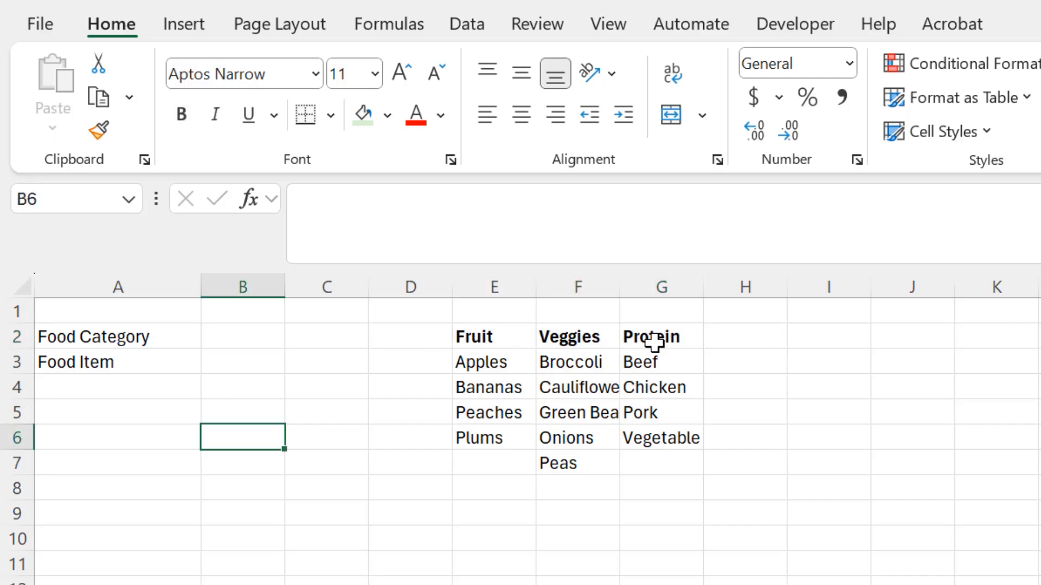
{"action": "left_click", "coordinate": [220, 340]}
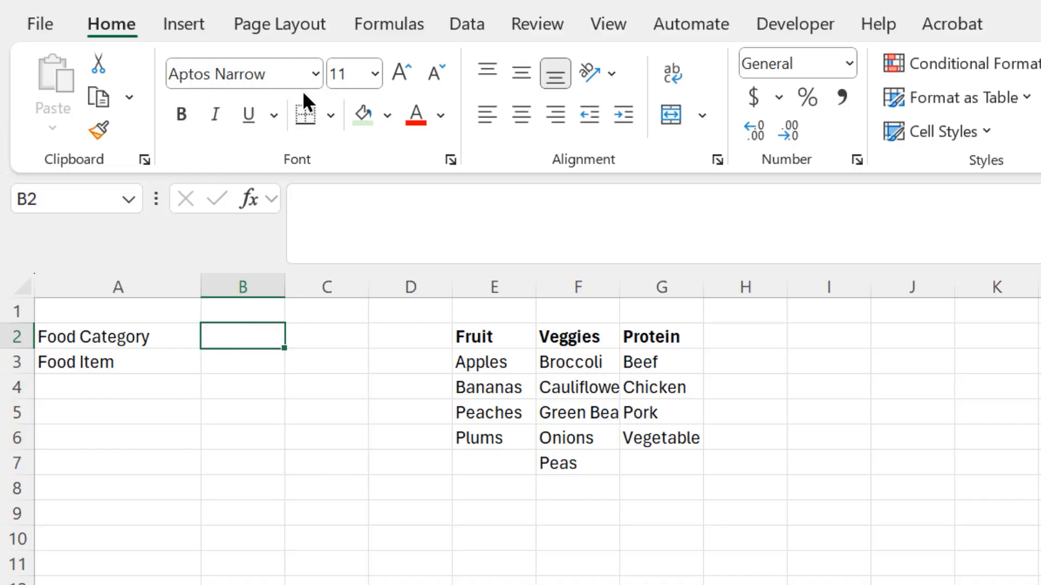
{"action": "left_click", "coordinate": [464, 25]}
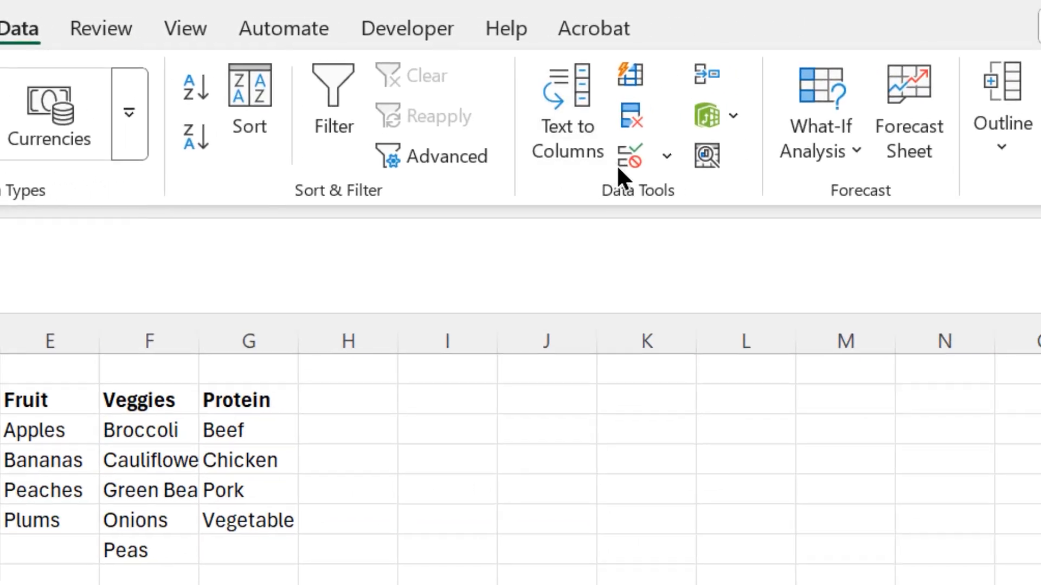
{"action": "left_click", "coordinate": [640, 159]}
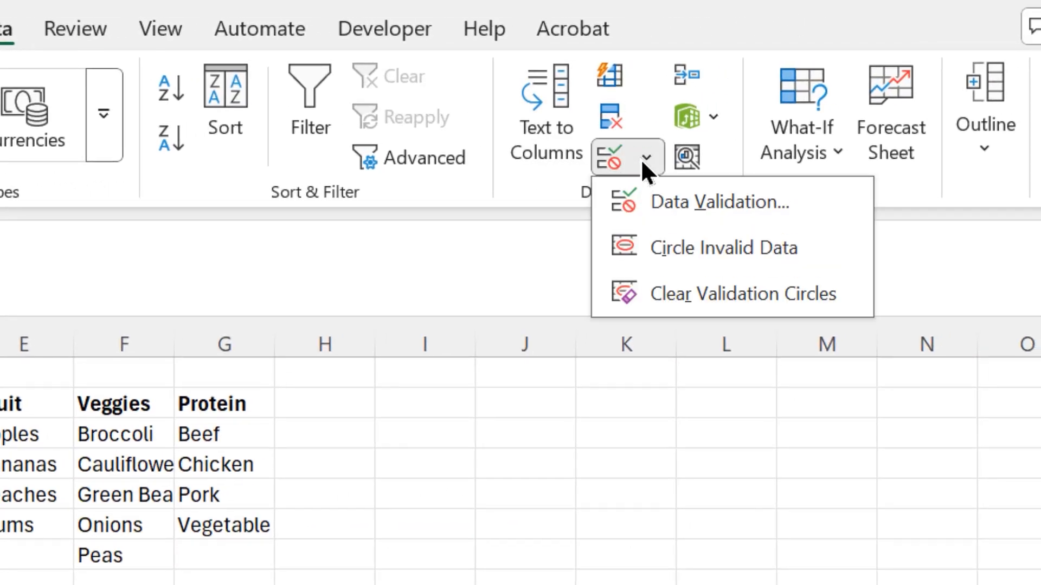
{"action": "left_click", "coordinate": [663, 199]}
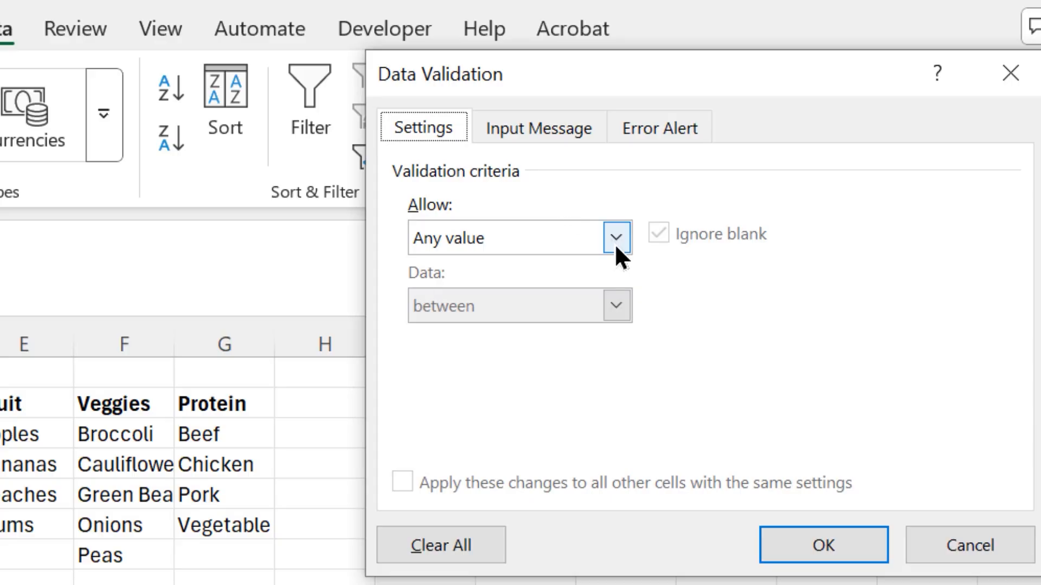
{"action": "left_click", "coordinate": [616, 243]}
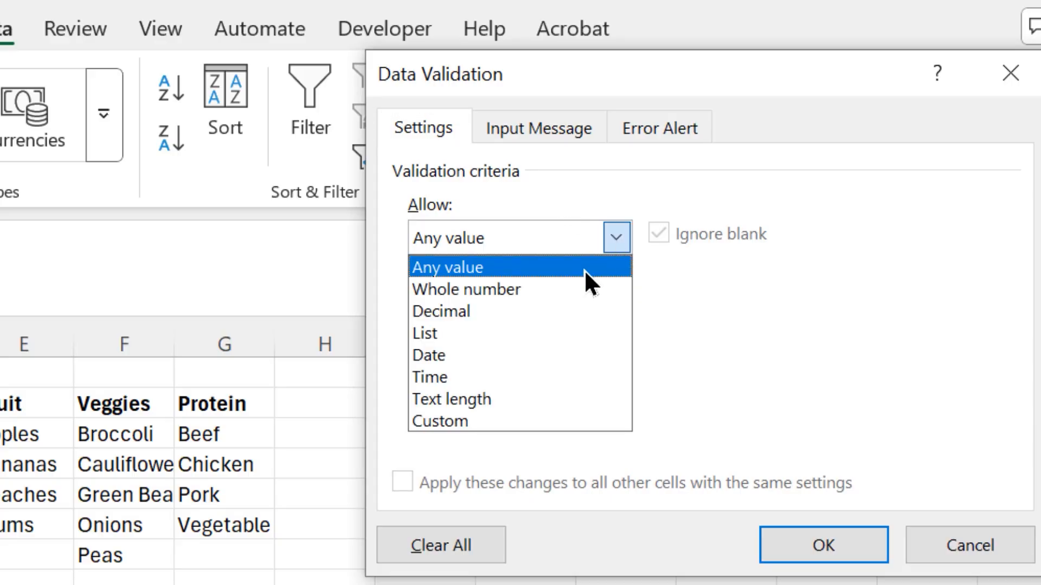
{"action": "left_click", "coordinate": [517, 327]}
{"action": "left_click", "coordinate": [485, 373]}
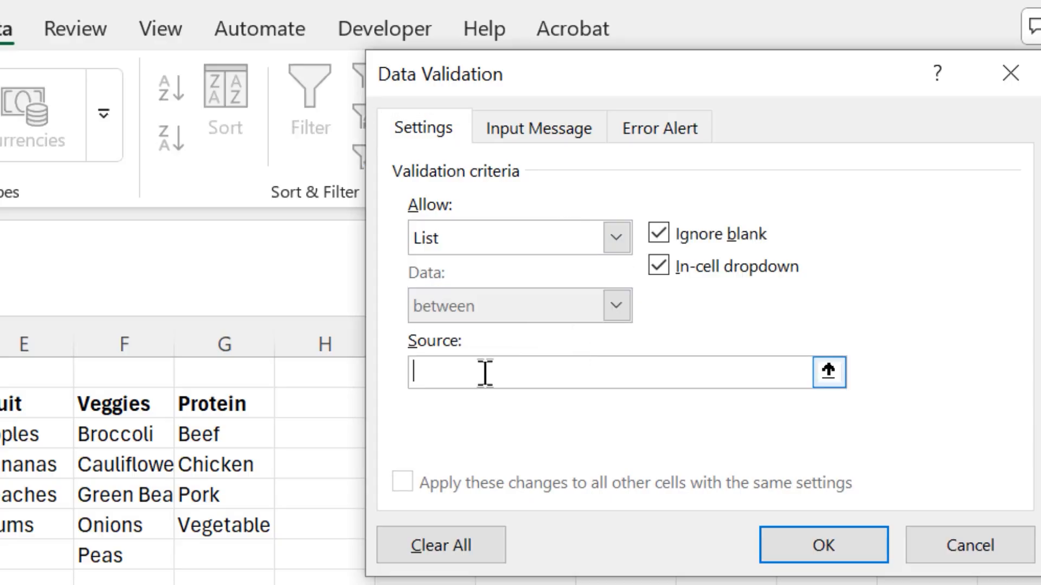
{"action": "type", "text": "=category"}
{"action": "left_click", "coordinate": [819, 549]}
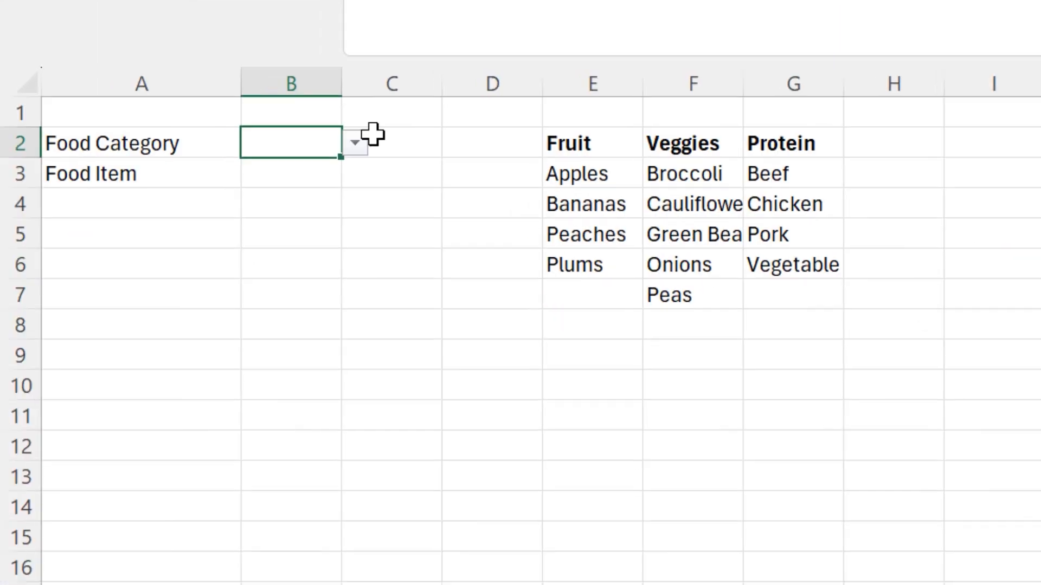
Test B2's new drop-down by choosing Veggies, Protein, and finally Fruit.
{"action": "left_click", "coordinate": [354, 144]}
{"action": "left_click", "coordinate": [315, 200]}
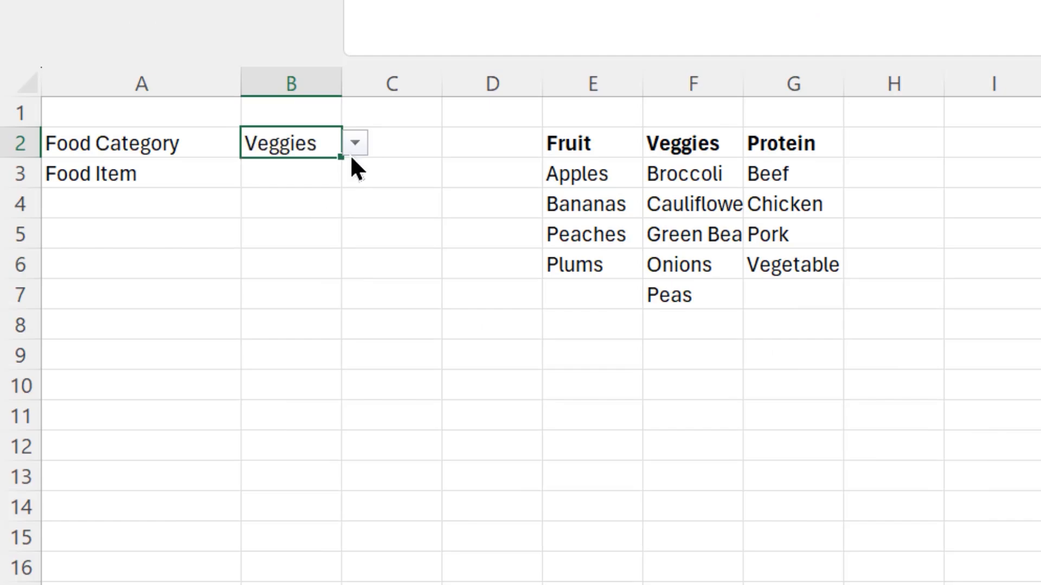
{"action": "left_click", "coordinate": [353, 150]}
{"action": "left_click", "coordinate": [292, 225]}
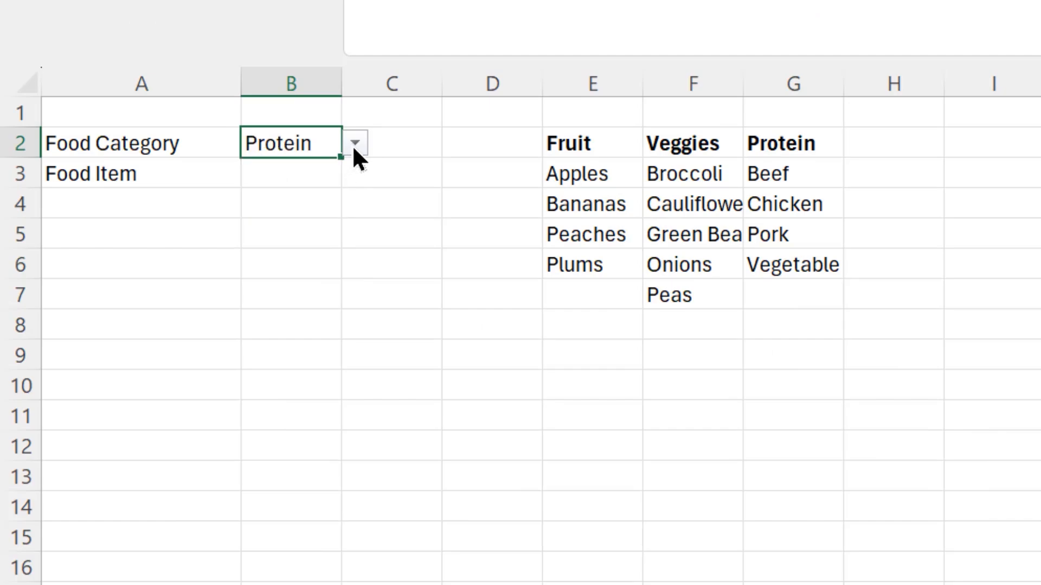
{"action": "left_click", "coordinate": [354, 144]}
{"action": "left_click", "coordinate": [280, 173]}
{"action": "left_click", "coordinate": [437, 214]}
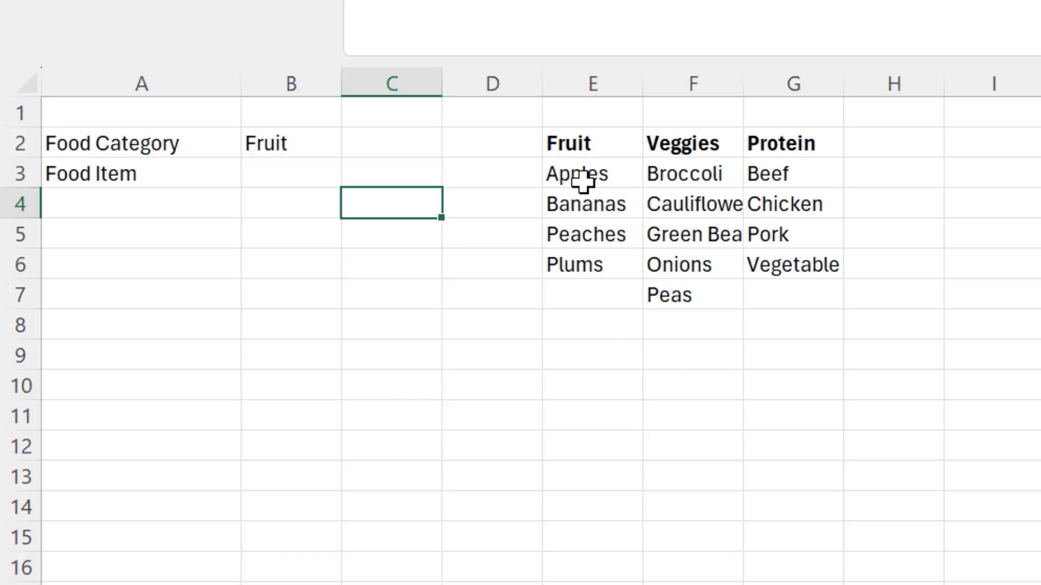
Name the fruit items range E3:E6 as Fruit.
{"action": "left_click_drag", "start_coordinate": [593, 172], "coordinate": [591, 266]}
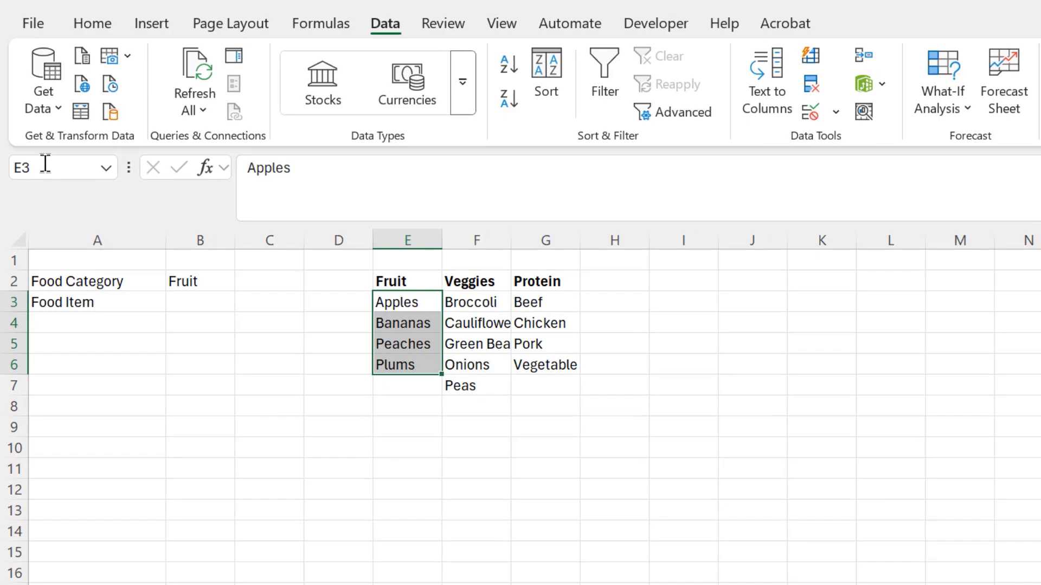
{"action": "left_click", "coordinate": [46, 164]}
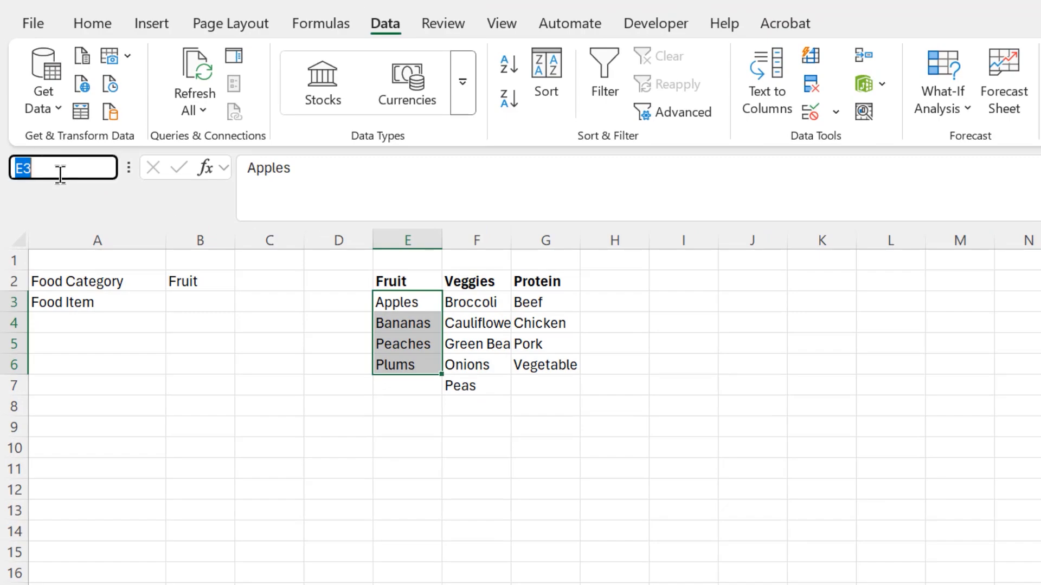
{"action": "type", "text": "Fruit"}
{"action": "key", "text": "Return"}
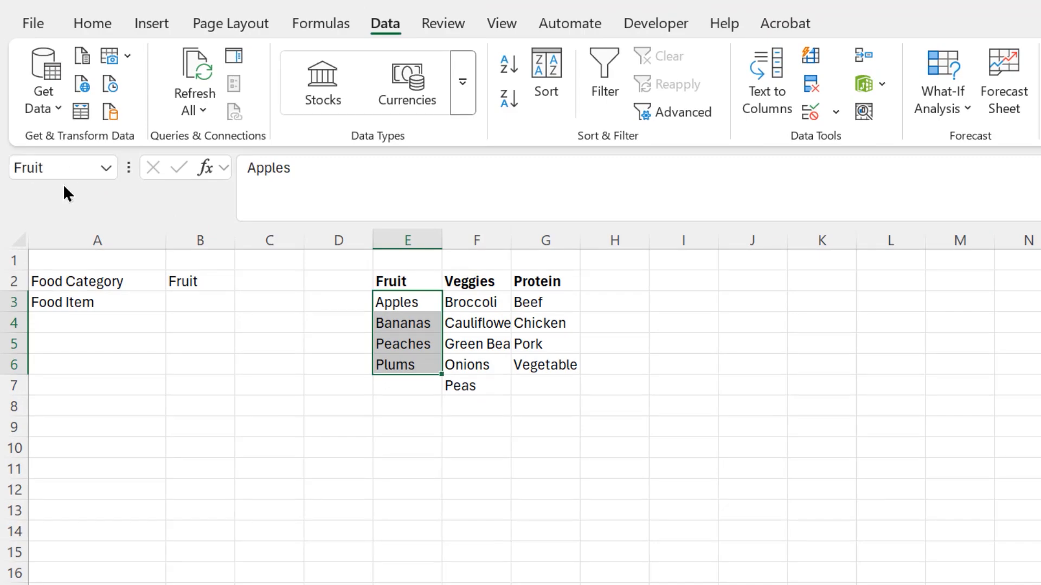
Name the veggie items range F3:F7 as Veggies.
{"action": "left_click_drag", "start_coordinate": [467, 300], "coordinate": [479, 389]}
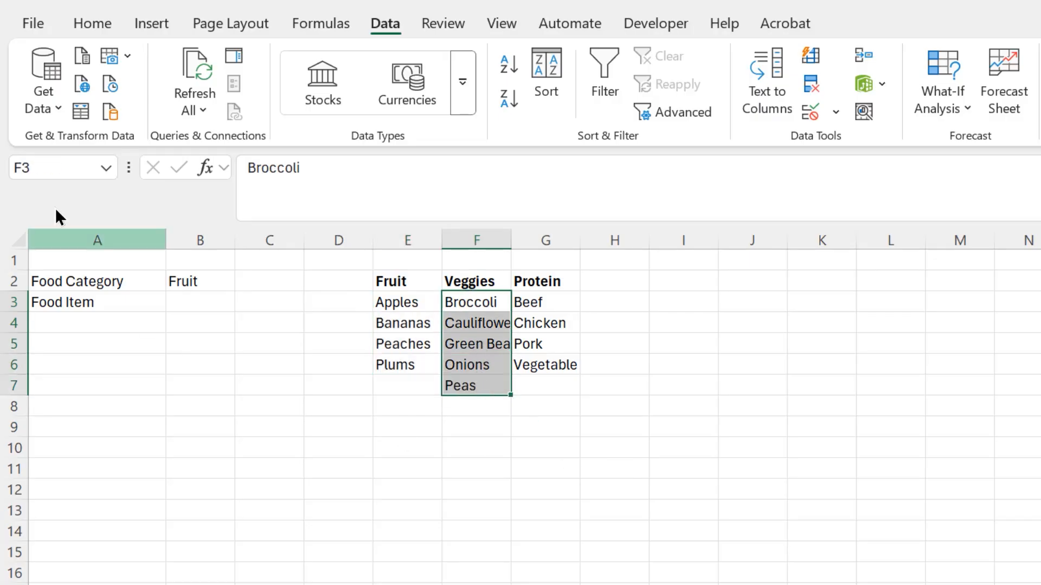
{"action": "left_click", "coordinate": [36, 167]}
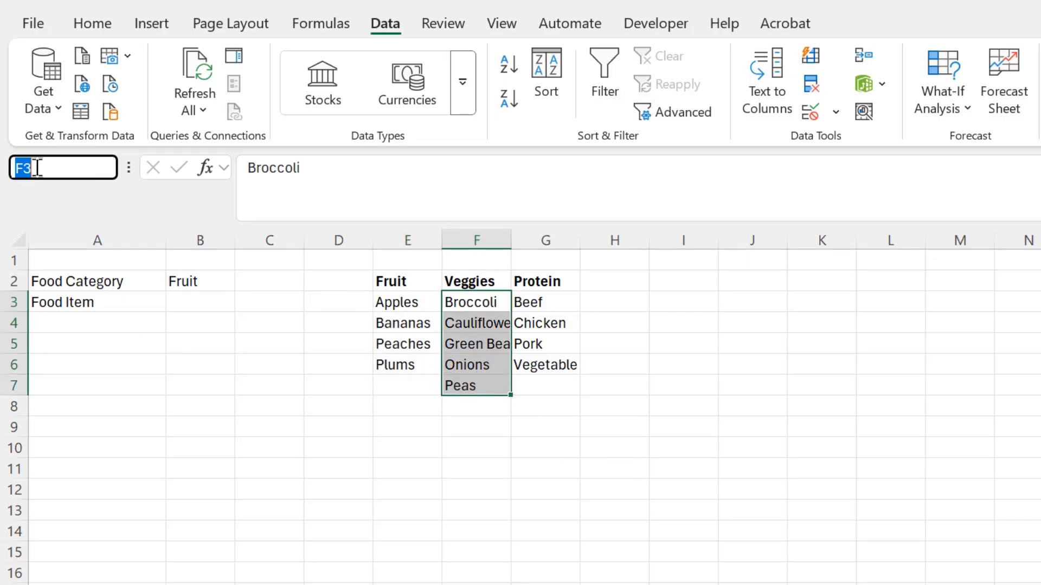
{"action": "type", "text": "Veggies"}
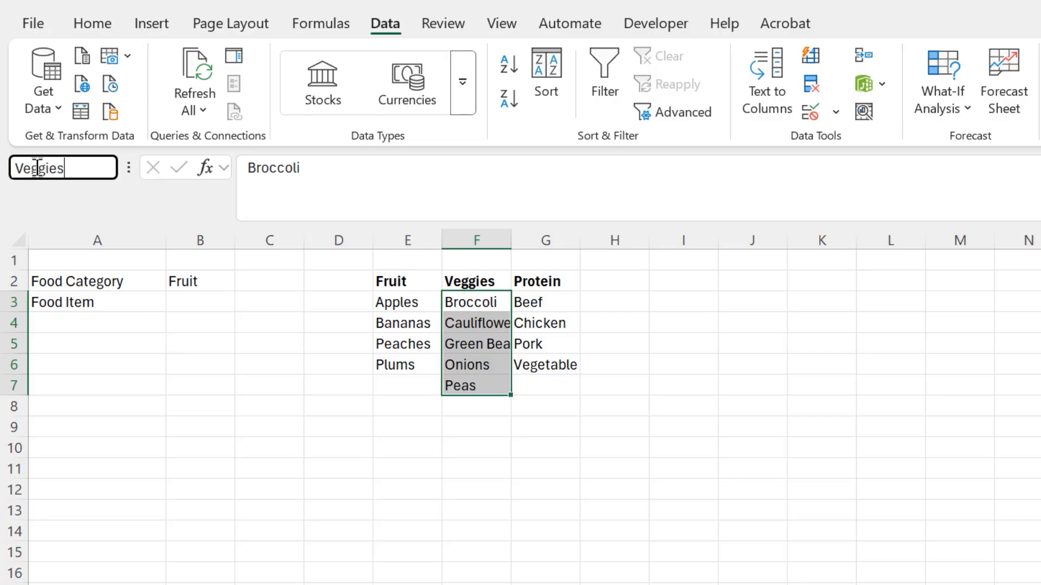
{"action": "key", "text": "Return"}
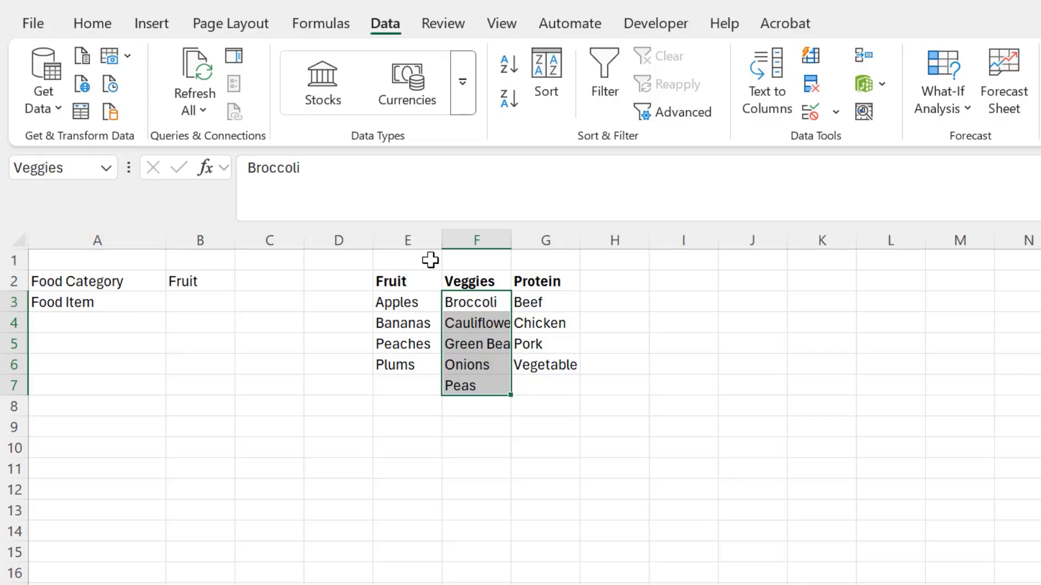
Name the protein items range G3:G6 as Protein.
{"action": "left_click_drag", "start_coordinate": [559, 306], "coordinate": [559, 366]}
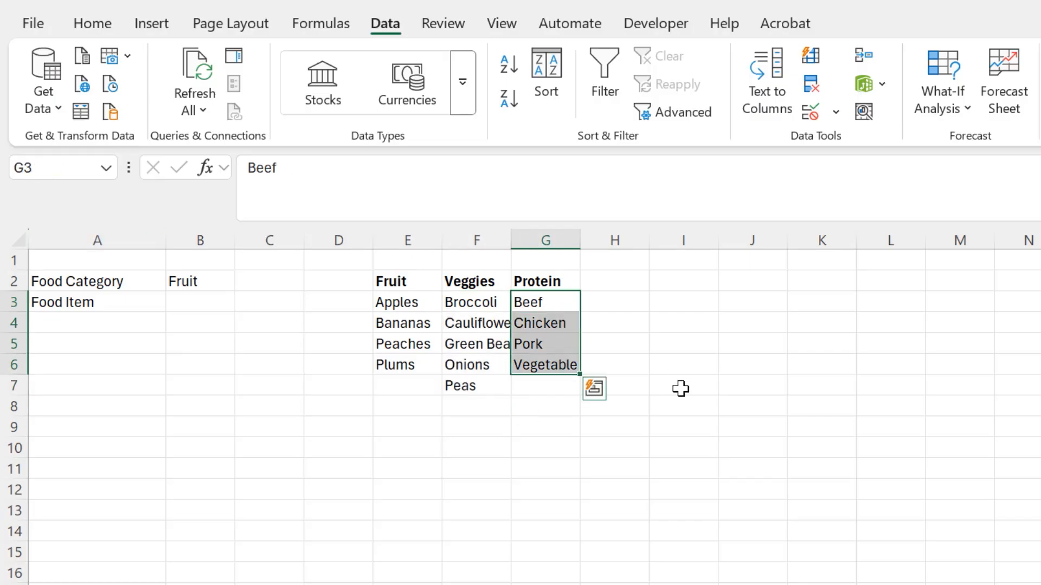
{"action": "left_click", "coordinate": [84, 168]}
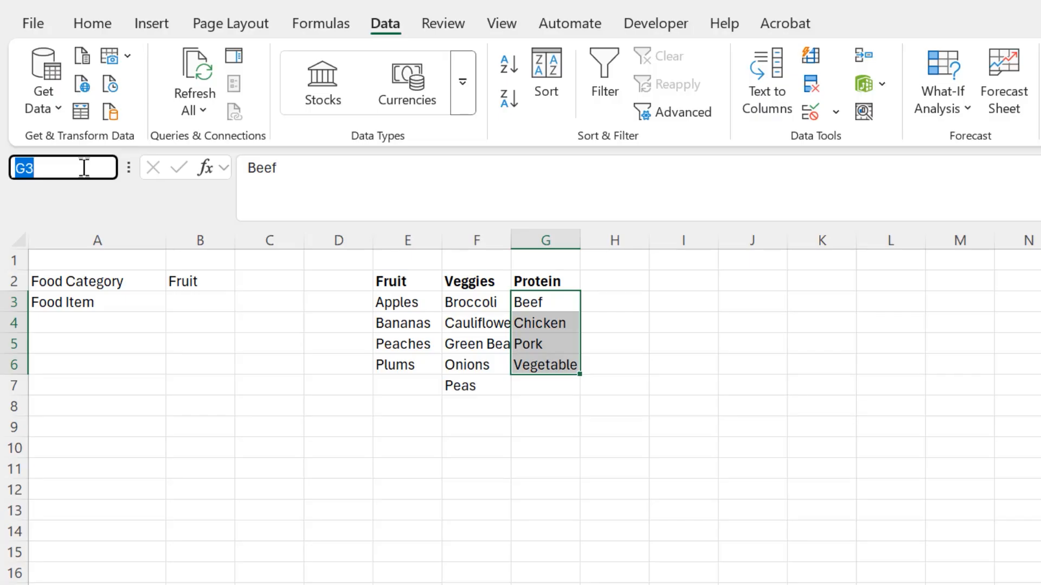
{"action": "type", "text": "Protein"}
{"action": "key", "text": "Return"}
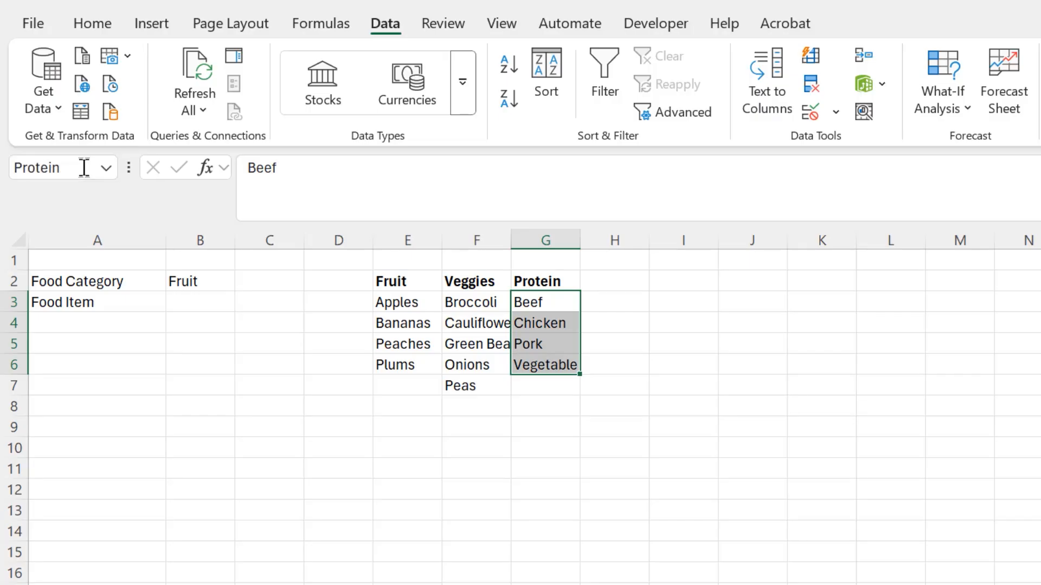
Check the defined names category, Fruit and Protein by jumping to each one from the name list.
{"action": "left_click", "coordinate": [239, 369]}
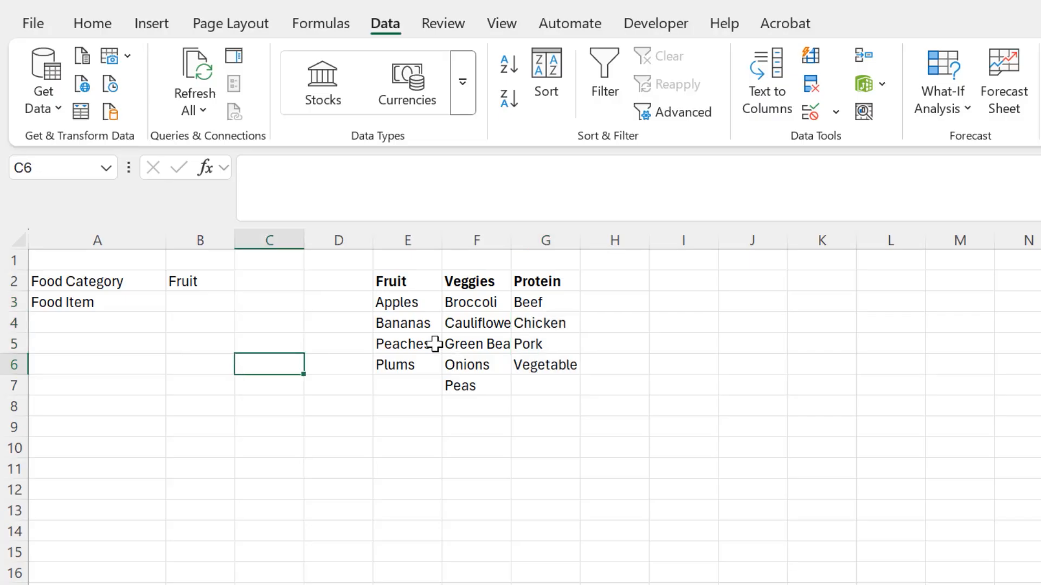
{"action": "left_click", "coordinate": [107, 167]}
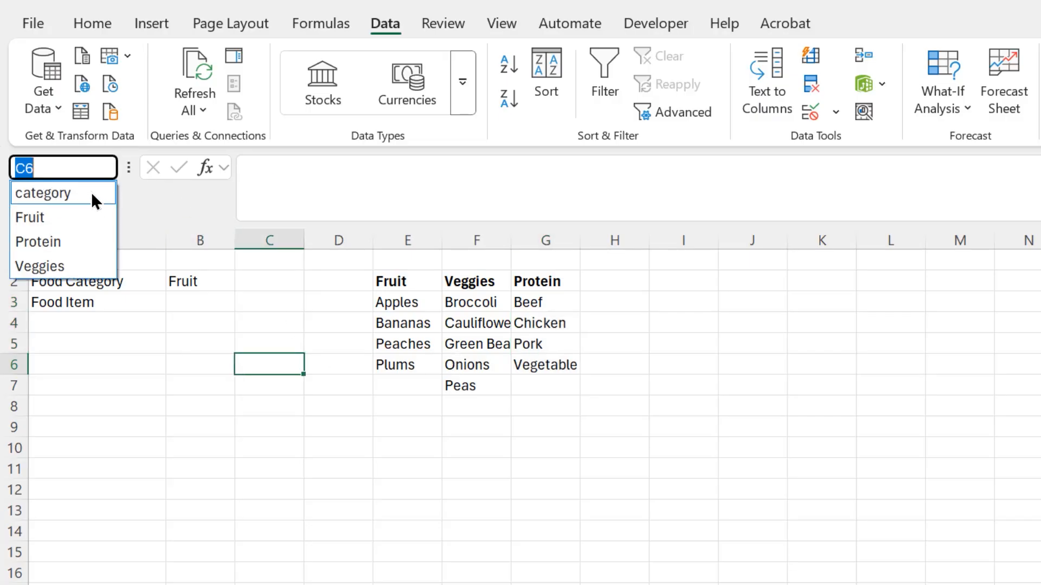
{"action": "left_click", "coordinate": [92, 194]}
{"action": "left_click", "coordinate": [106, 168]}
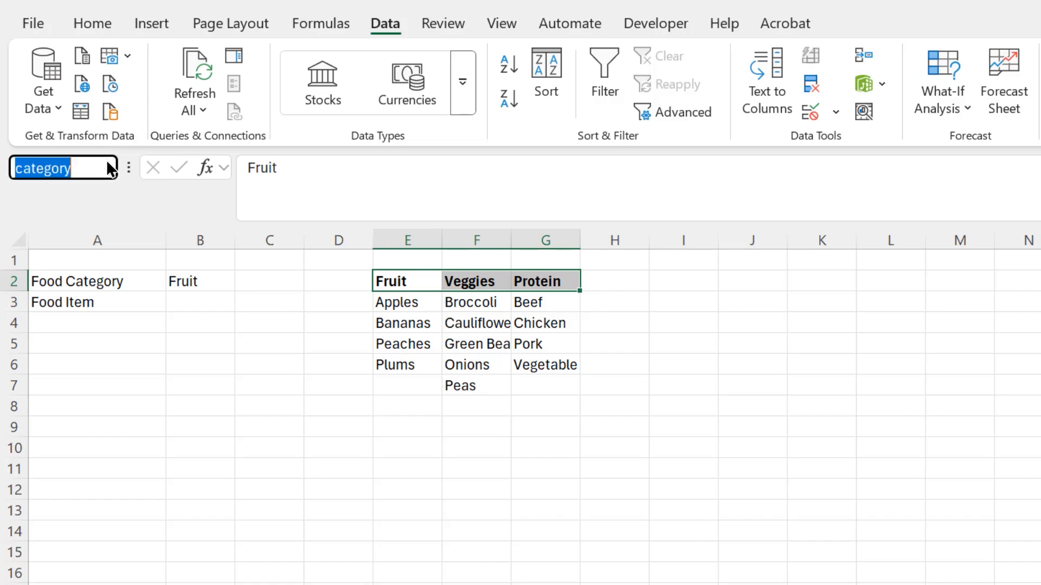
{"action": "left_click", "coordinate": [60, 216]}
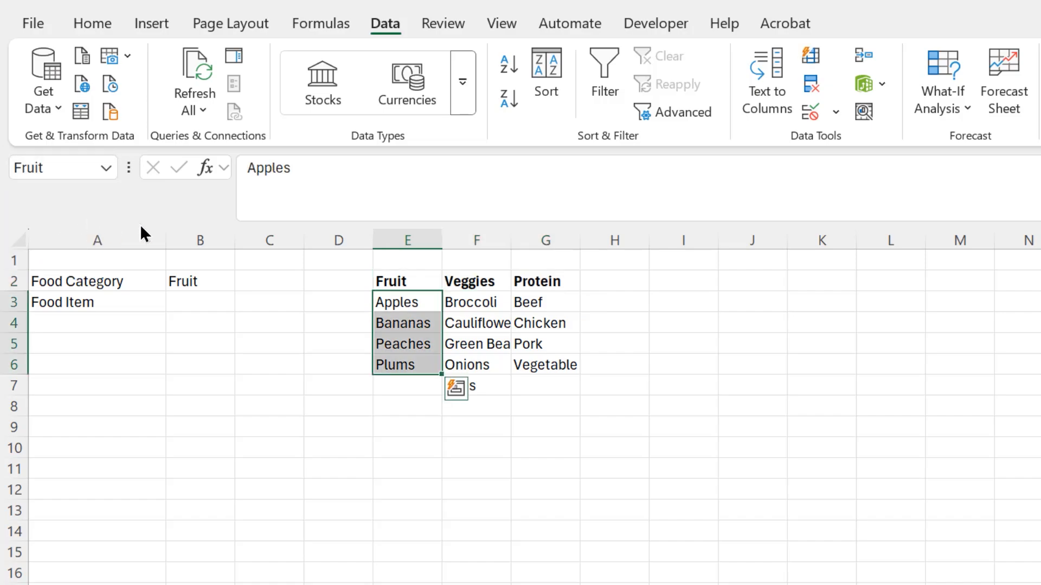
{"action": "left_click", "coordinate": [105, 166]}
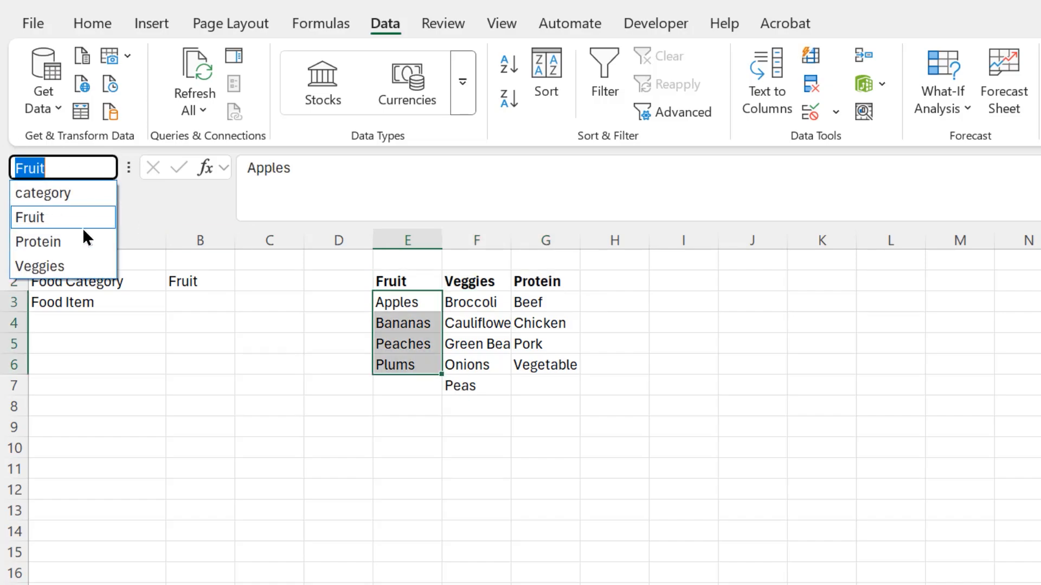
{"action": "left_click", "coordinate": [77, 239]}
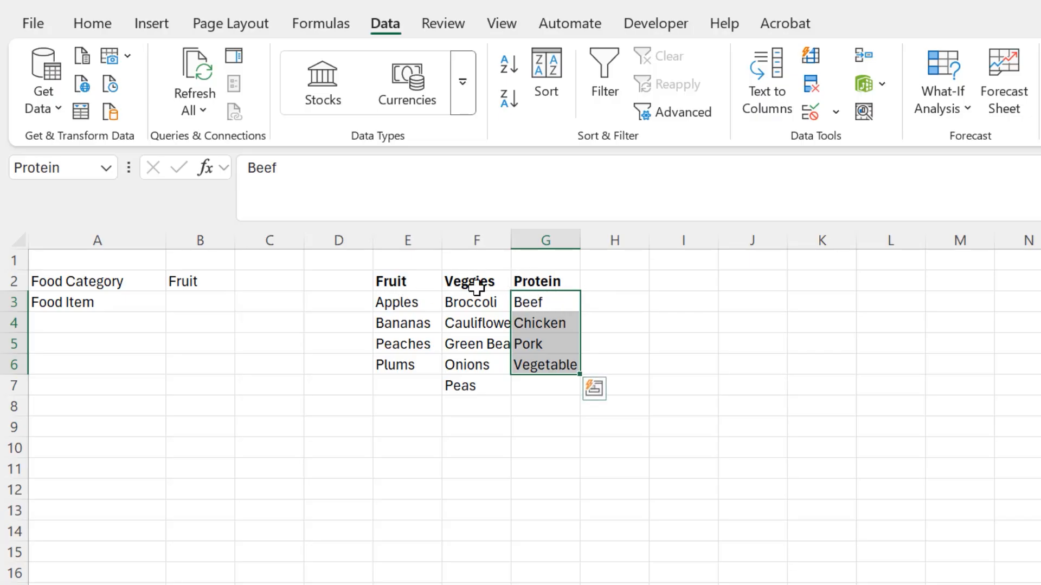
Add list data validation to B3 with an INDIRECT formula referencing B2 as the source.
{"action": "left_click", "coordinate": [213, 299]}
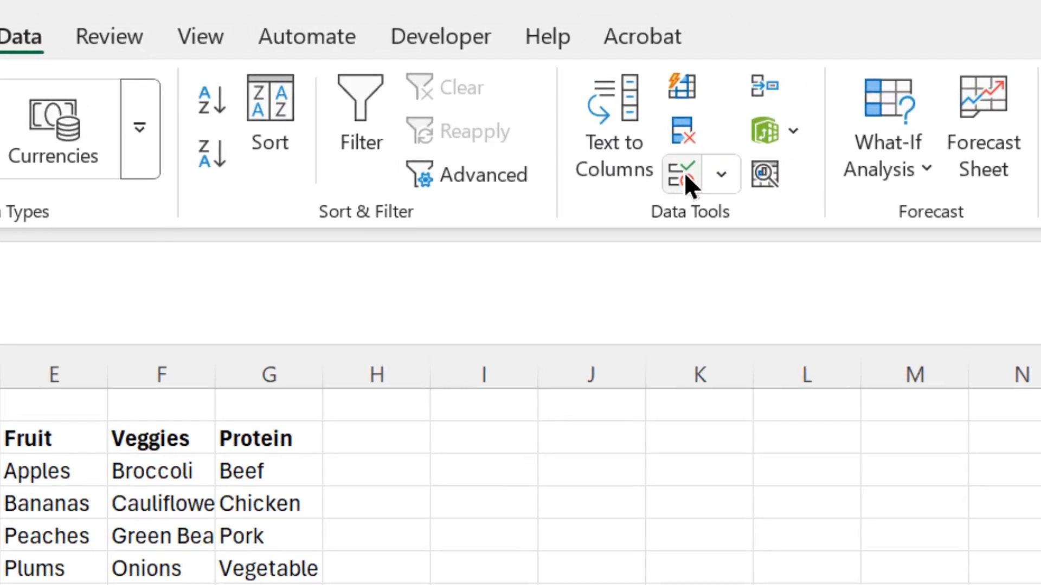
{"action": "left_click", "coordinate": [711, 176]}
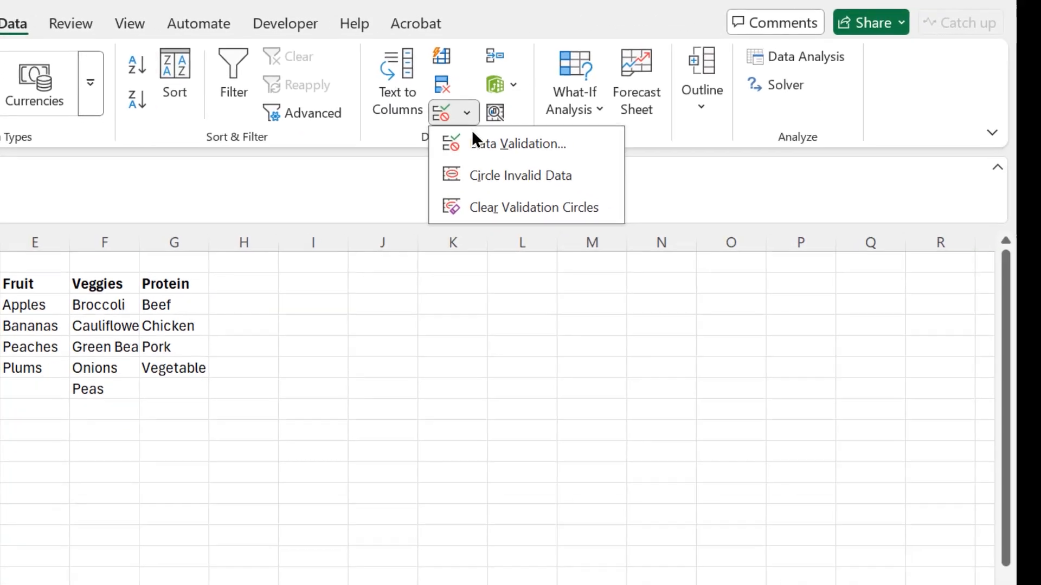
{"action": "left_click", "coordinate": [470, 140]}
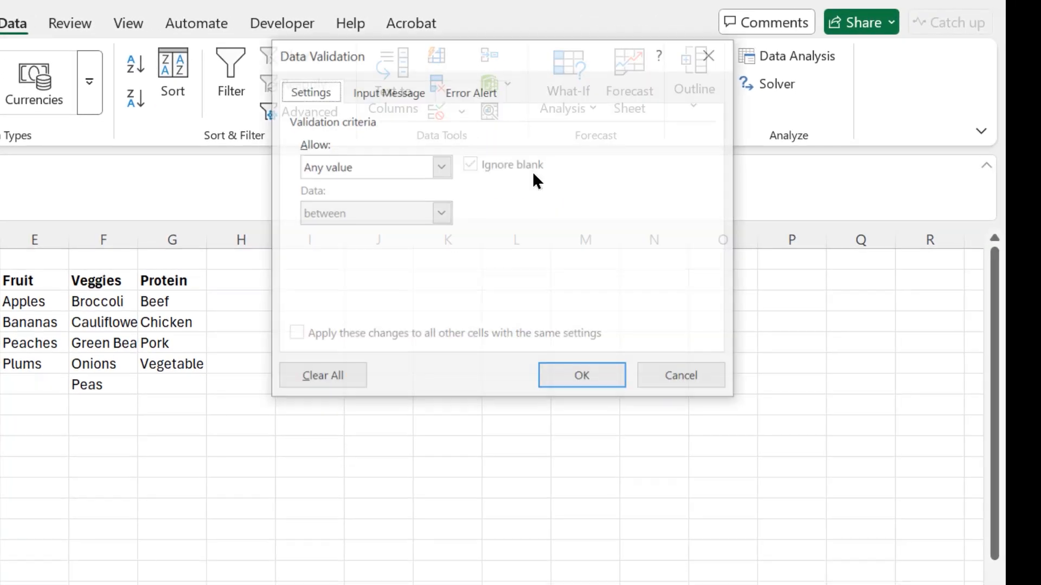
{"action": "left_click", "coordinate": [442, 171]}
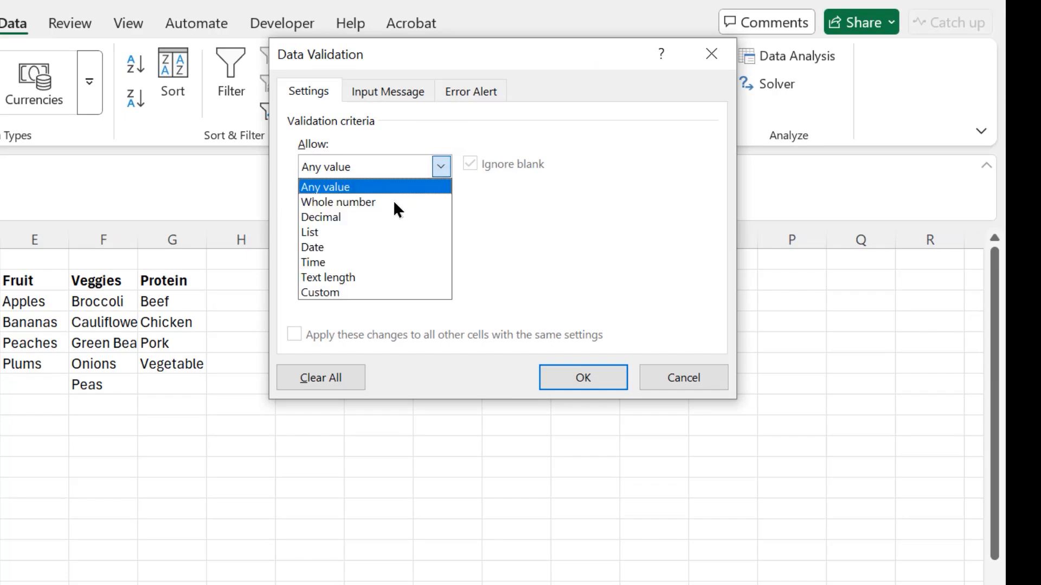
{"action": "left_click", "coordinate": [379, 219]}
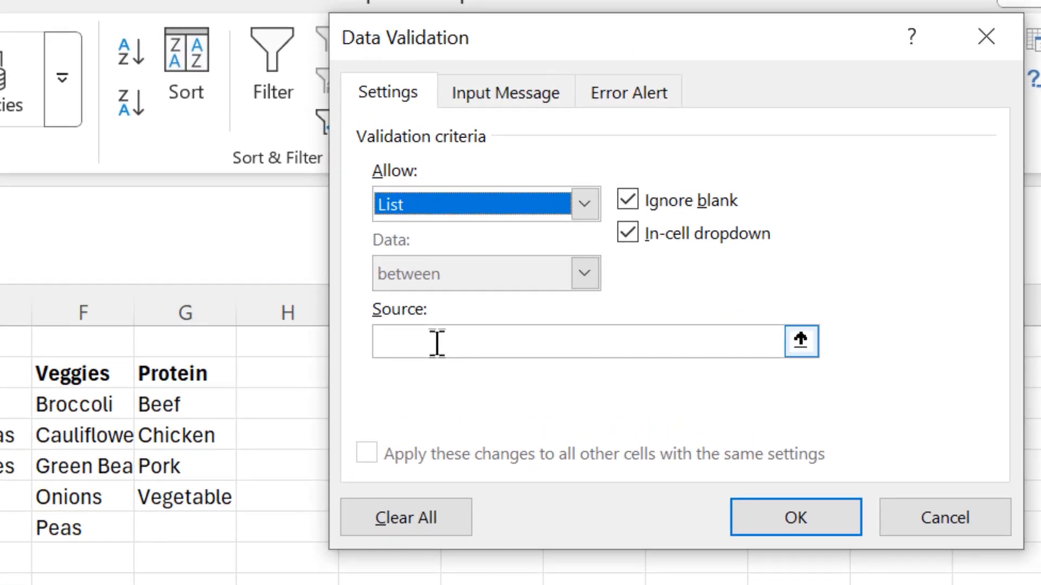
{"action": "left_click", "coordinate": [341, 259]}
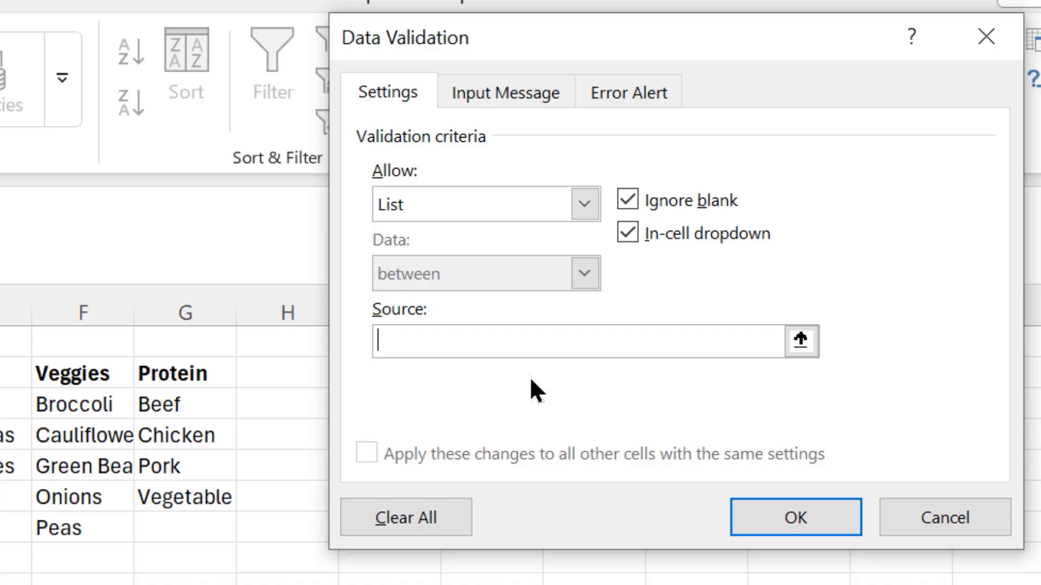
{"action": "type", "text": "=INDIRECT"}
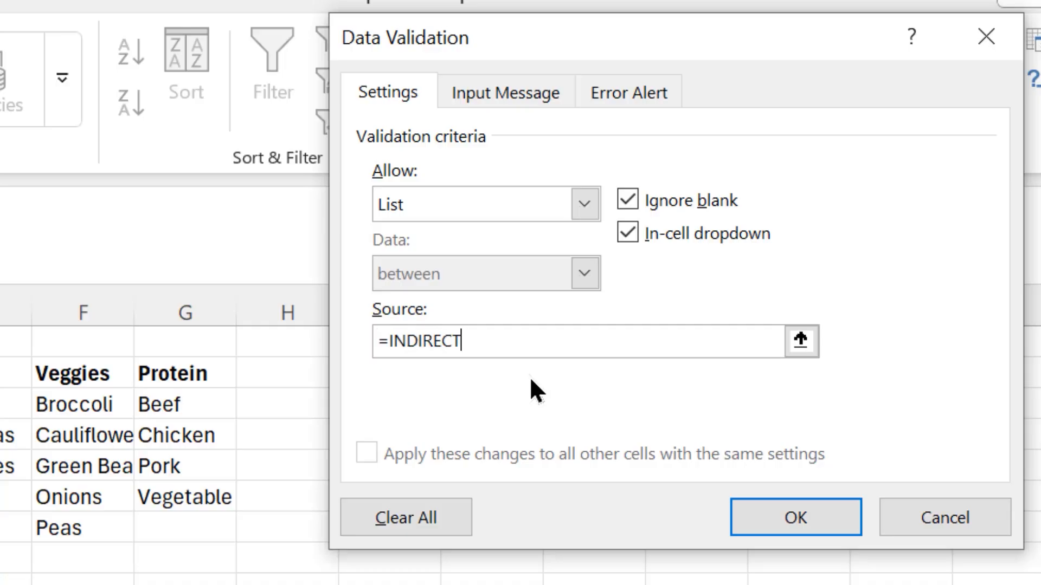
{"action": "type", "text": "("}
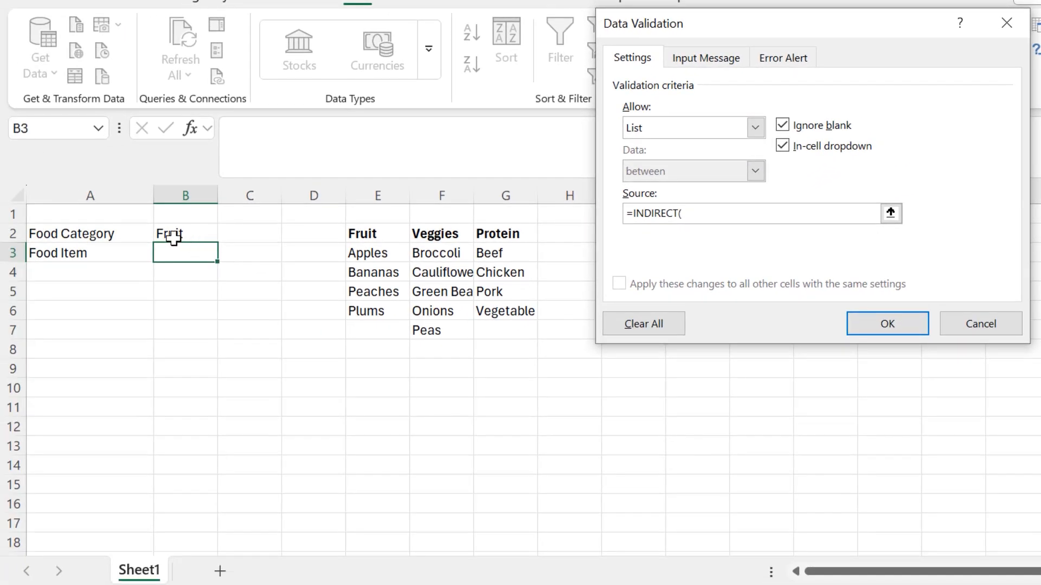
{"action": "type", "text": "b2"}
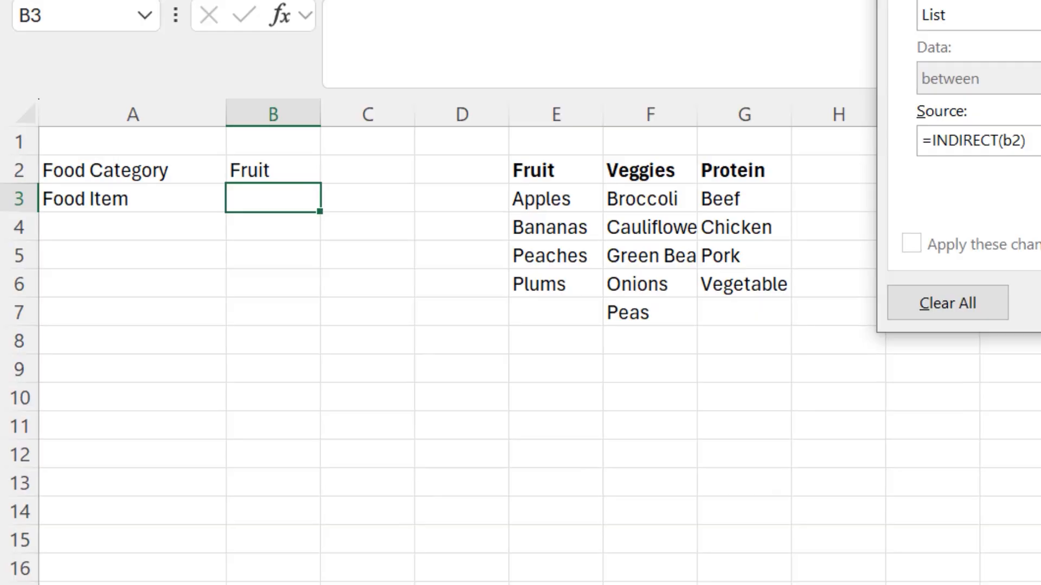
{"action": "left_click", "coordinate": [899, 323]}
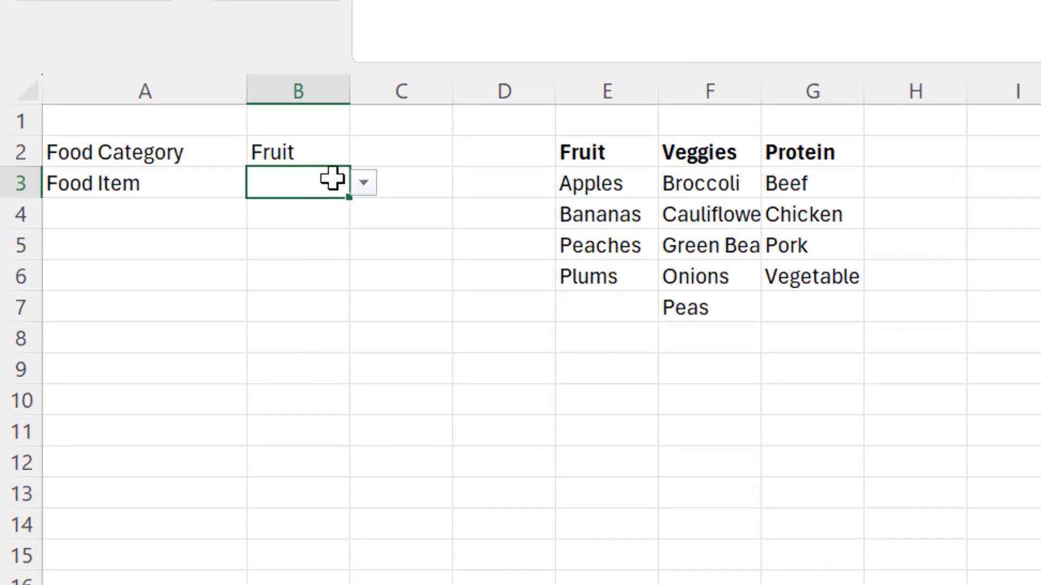
Test B3's dependent drop-down by choosing Bananas, switching B2 to Veggies, and reopening B3's list.
{"action": "left_click", "coordinate": [363, 184]}
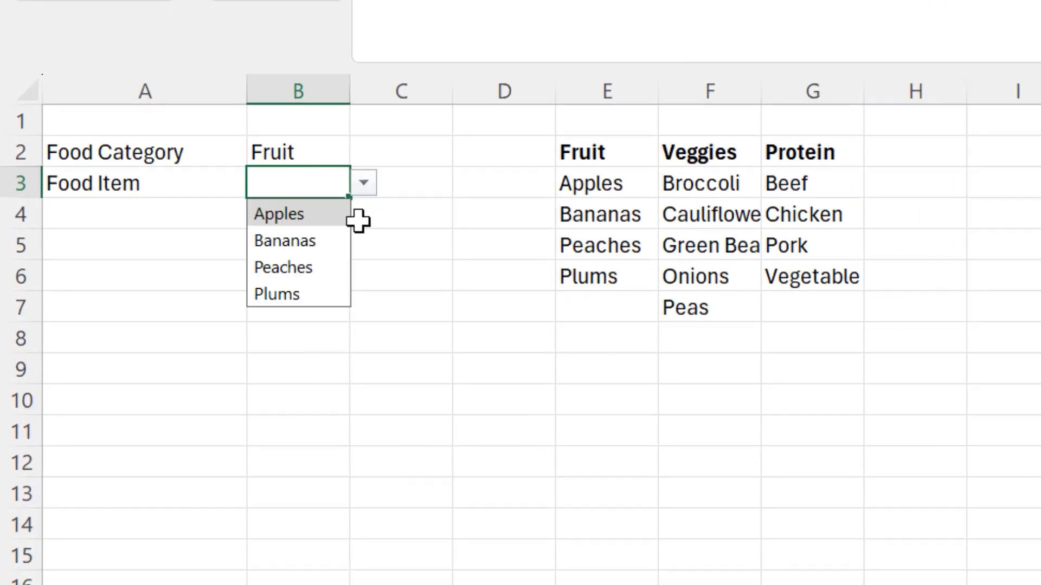
{"action": "left_click", "coordinate": [314, 247]}
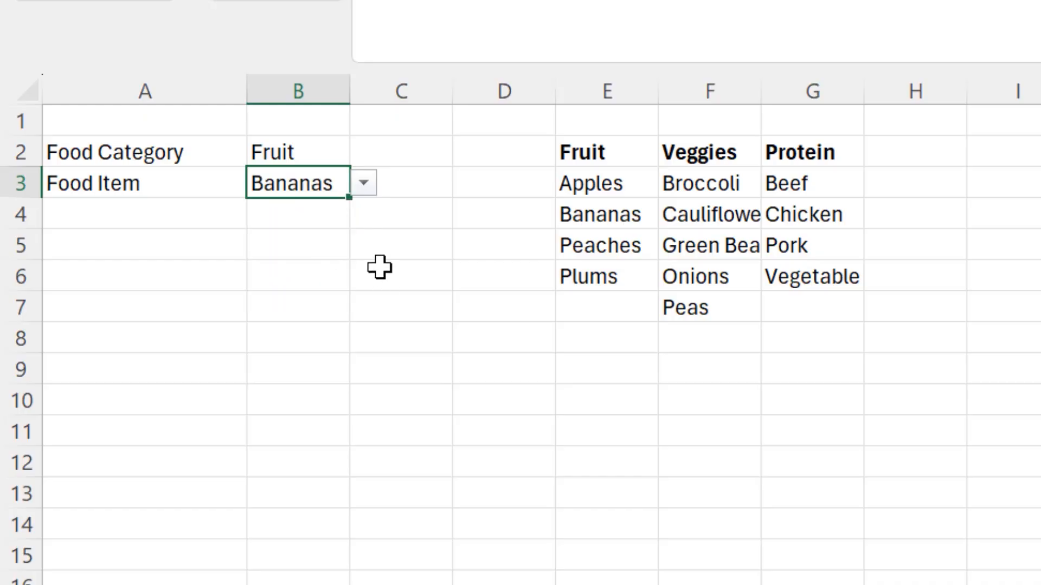
{"action": "left_click", "coordinate": [309, 151]}
{"action": "left_click", "coordinate": [364, 156]}
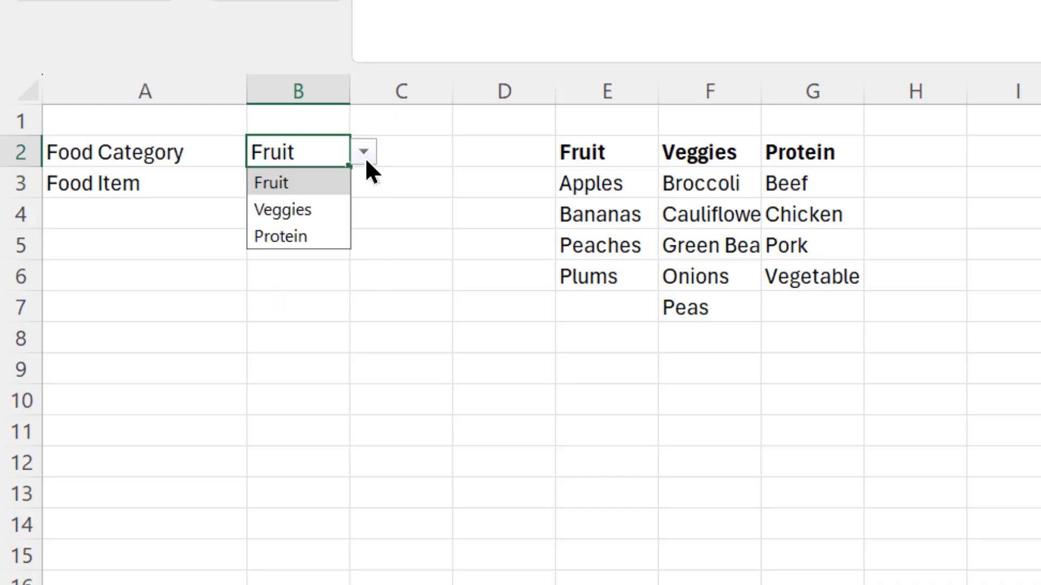
{"action": "left_click", "coordinate": [327, 211]}
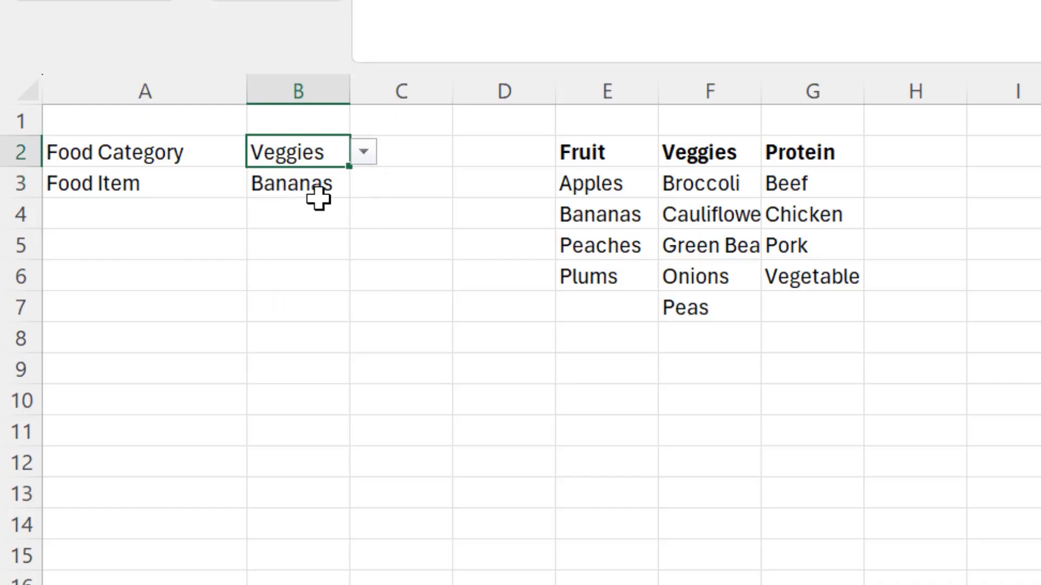
{"action": "left_click", "coordinate": [300, 188]}
{"action": "left_click", "coordinate": [362, 183]}
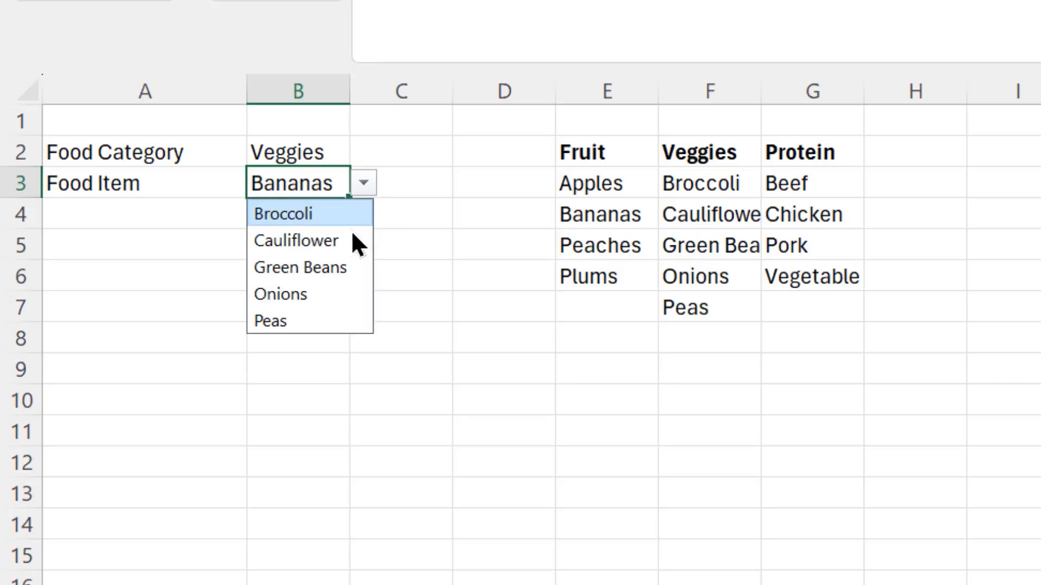